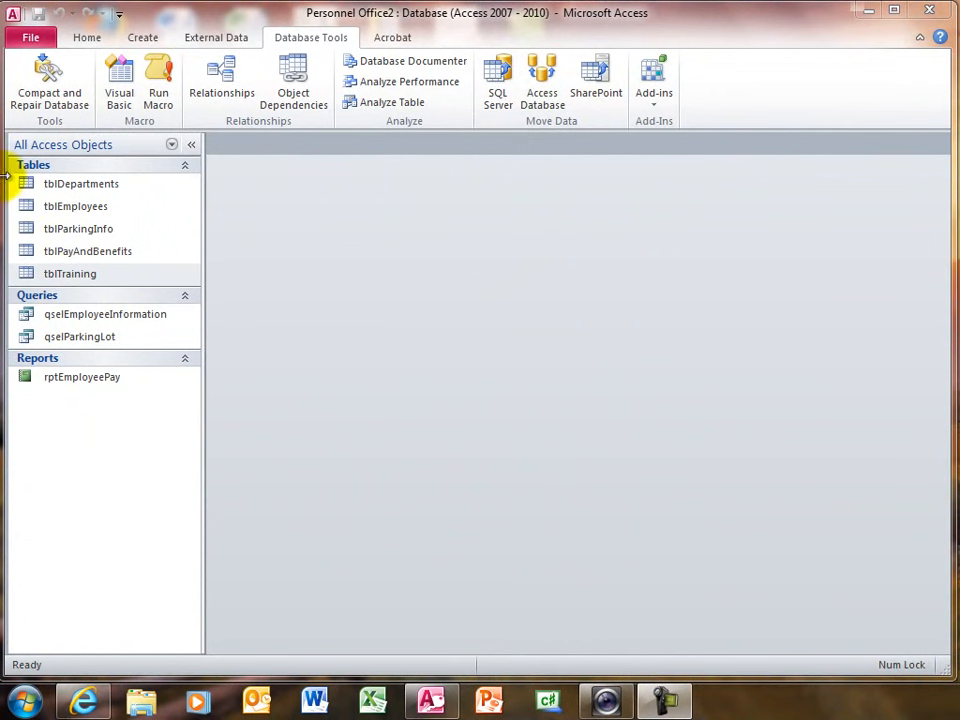
- Open the tblTraining table, examine its fields from EmpID to LengthOfTraining, and close it
double_click(58, 280)
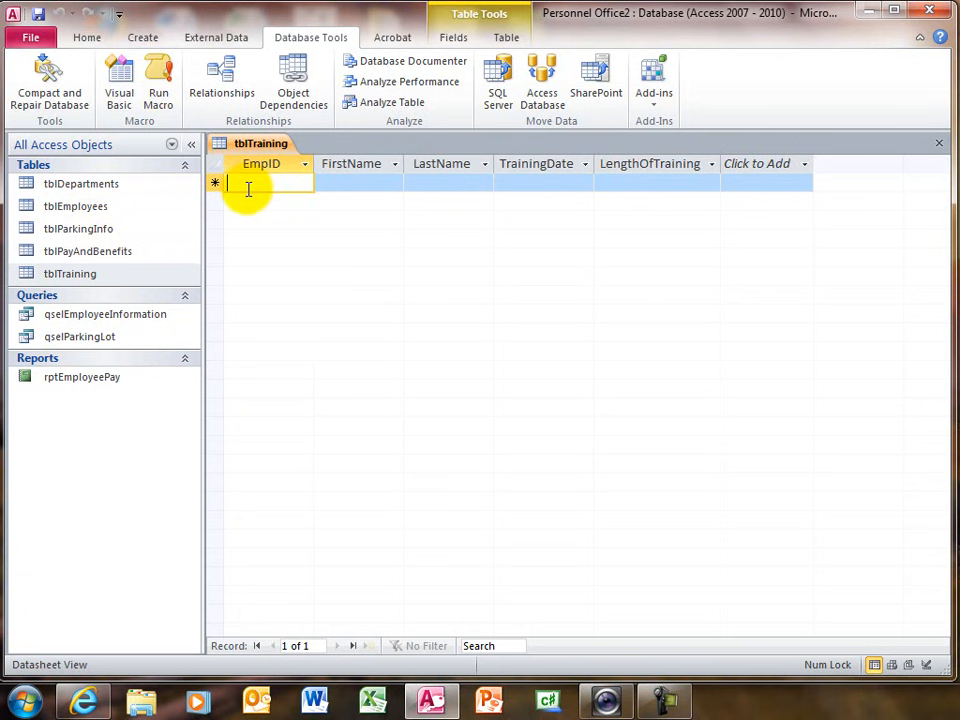
click(369, 183)
click(431, 185)
click(360, 182)
click(463, 186)
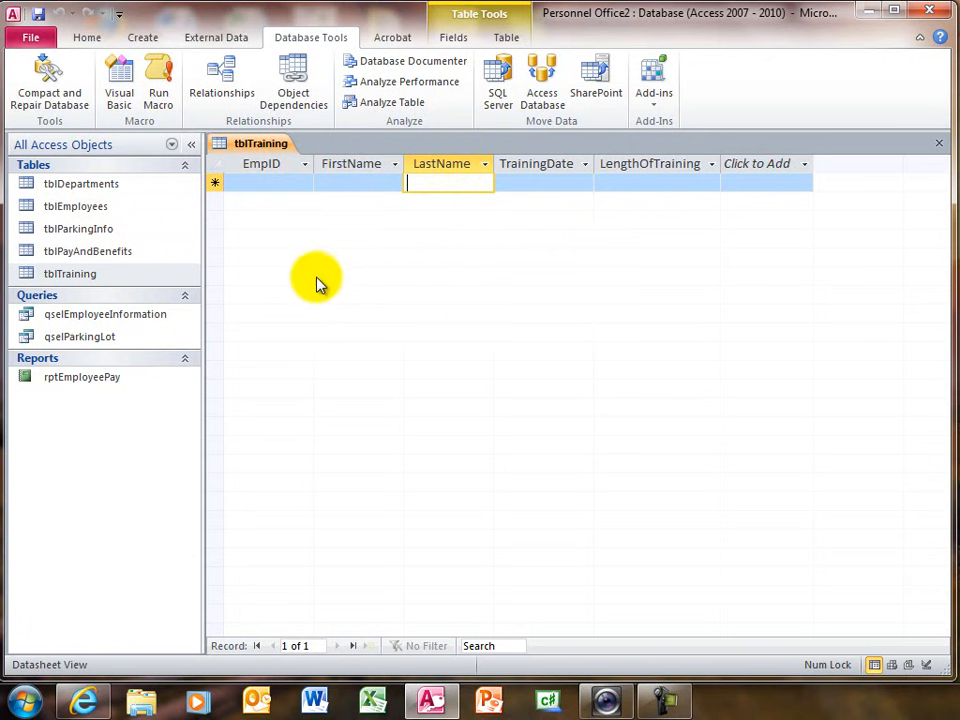
click(543, 184)
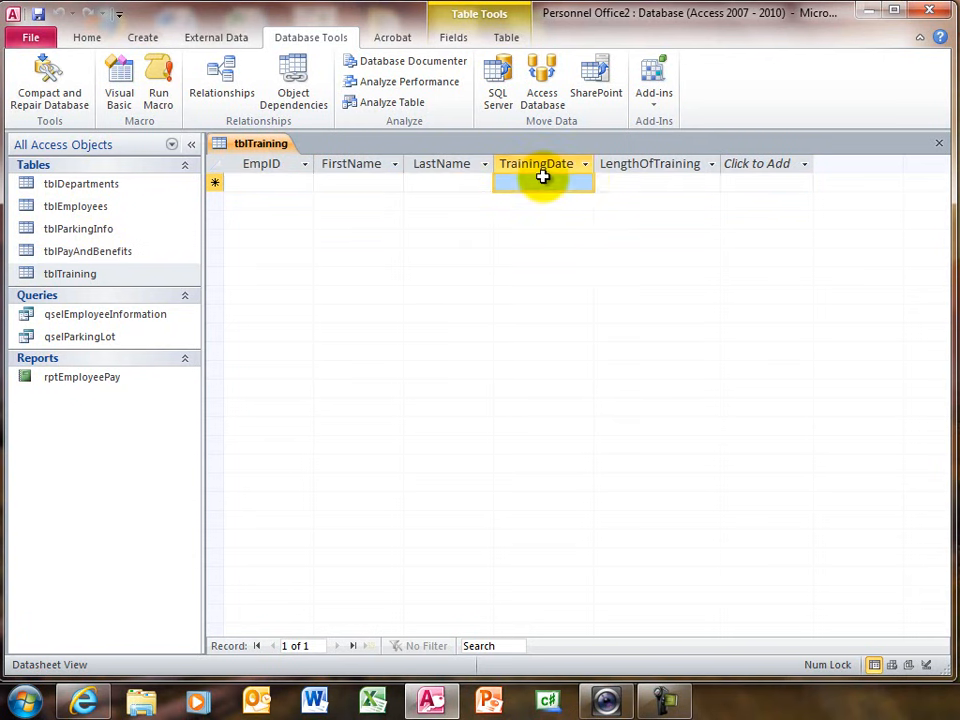
click(677, 182)
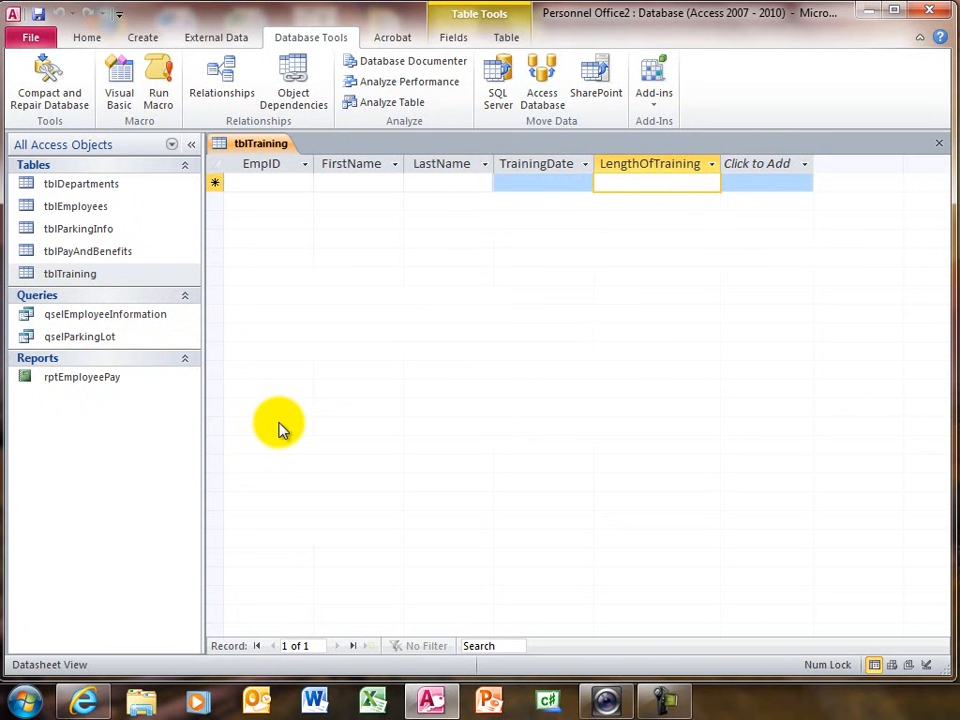
click(355, 181)
click(437, 187)
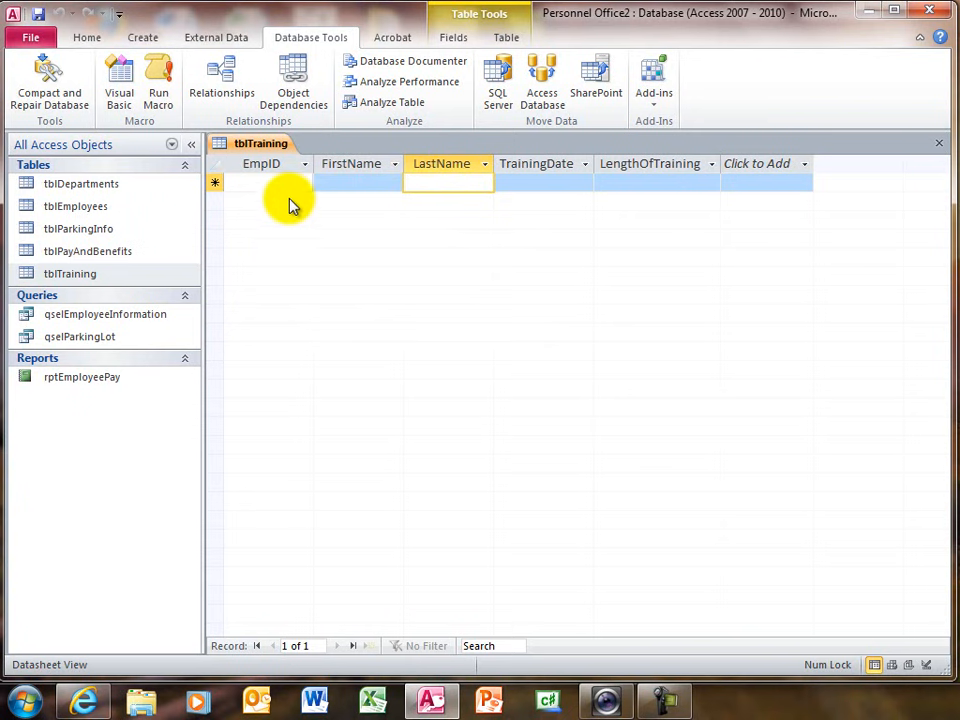
click(940, 144)
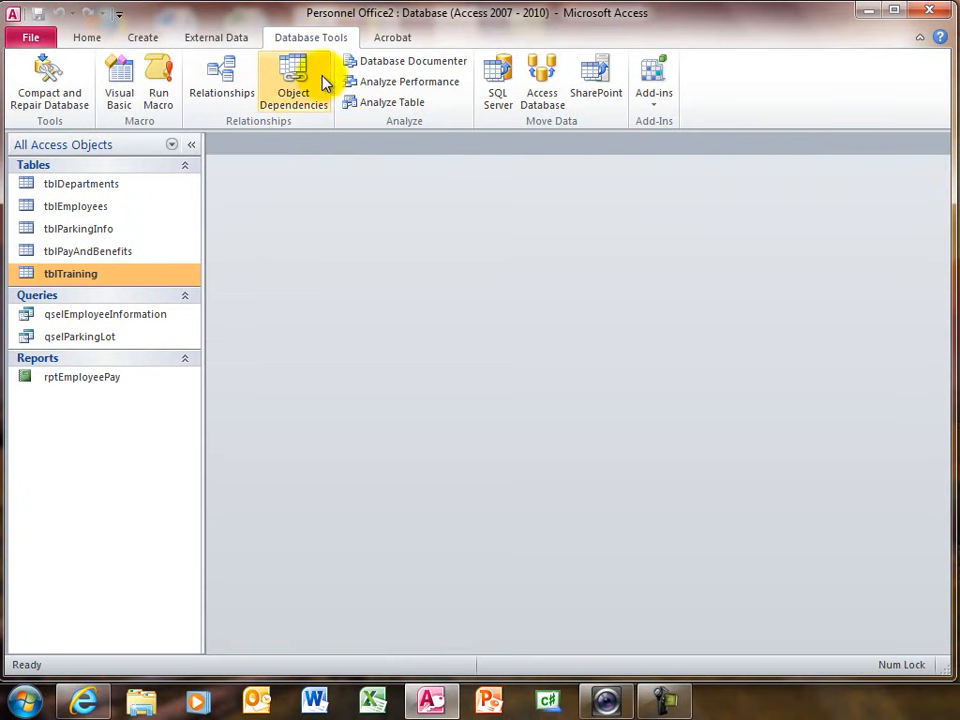
- Relate EmpID in tblEmployees to EmpID in tblTraining with referential integrity enforced, and close the relationships layout
click(228, 92)
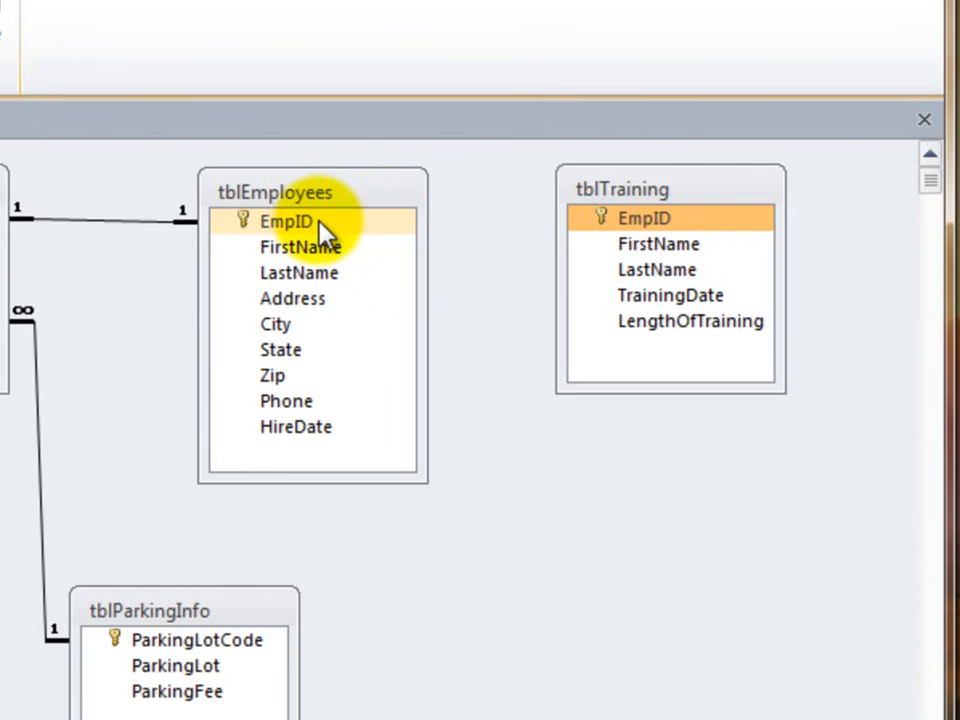
drag(320, 224, 662, 222)
drag(108, 141, 205, 423)
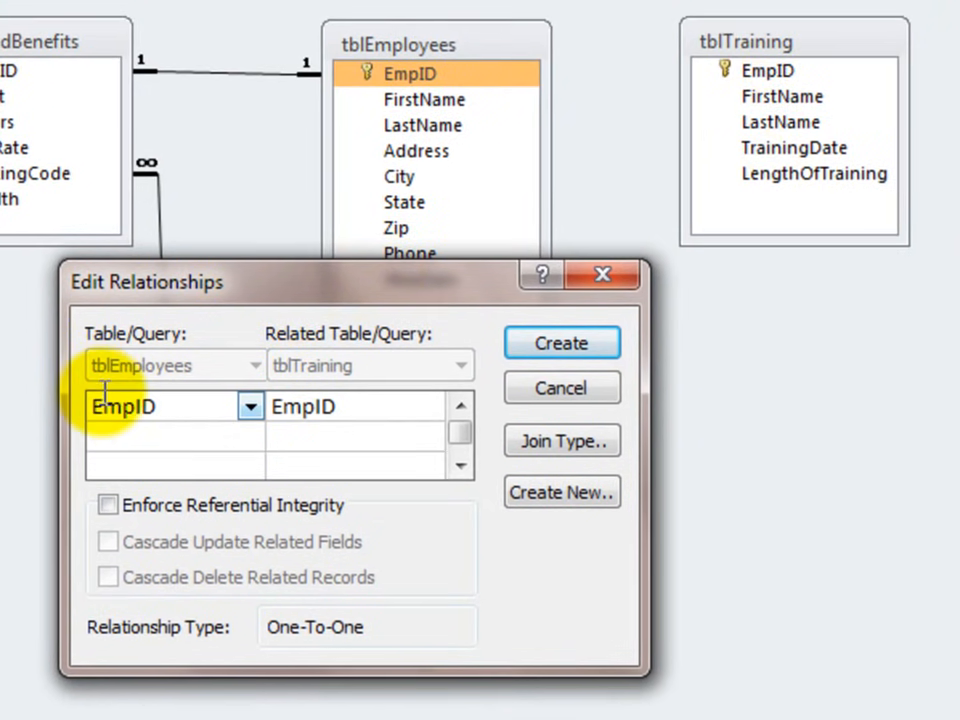
click(107, 504)
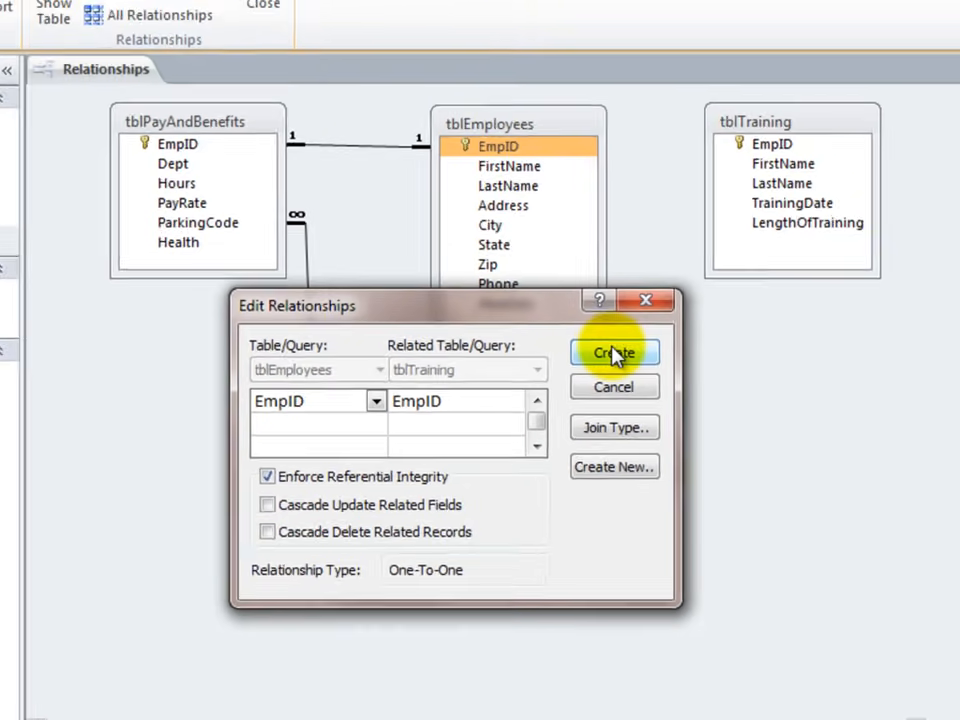
click(560, 343)
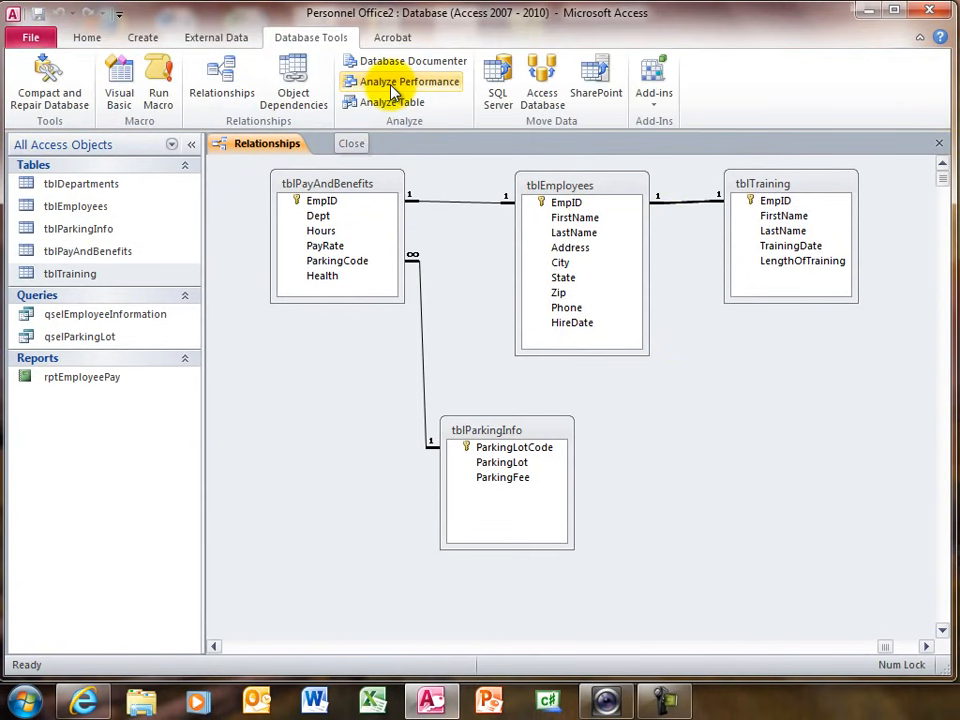
click(389, 90)
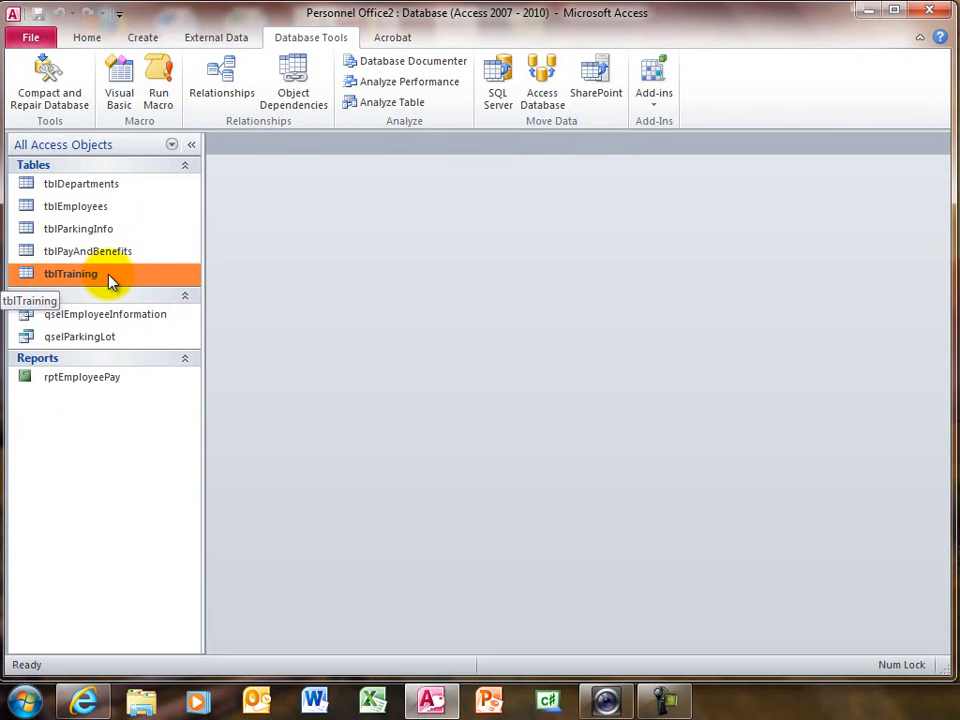
- Create a columnar form titled frmTraining with the Form Wizard, using all fields of tblTraining
click(143, 38)
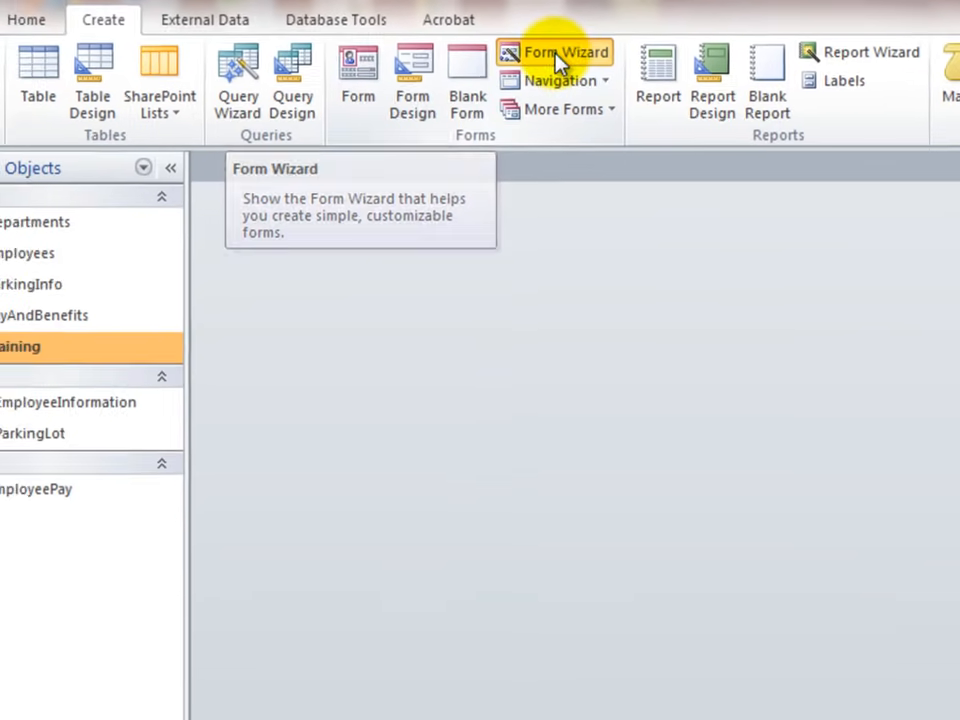
click(374, 97)
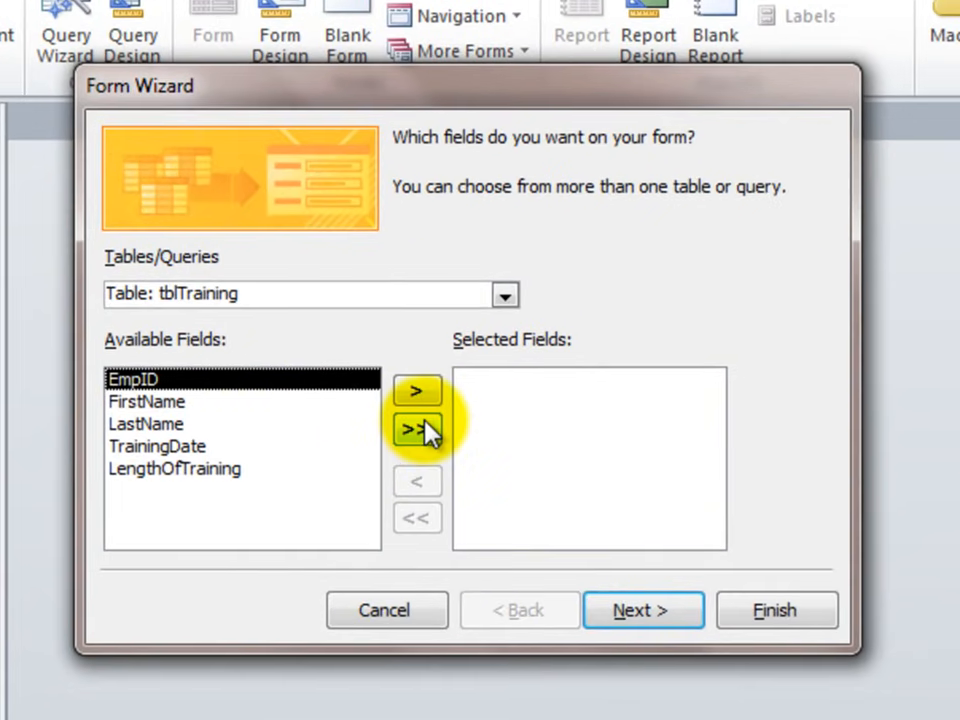
click(418, 430)
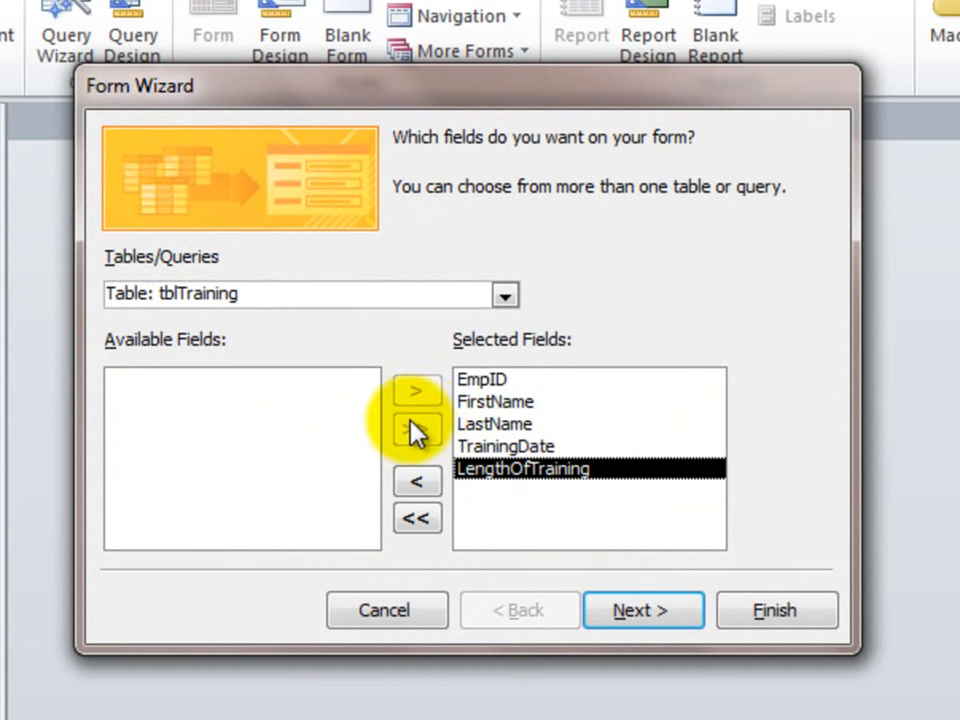
click(662, 609)
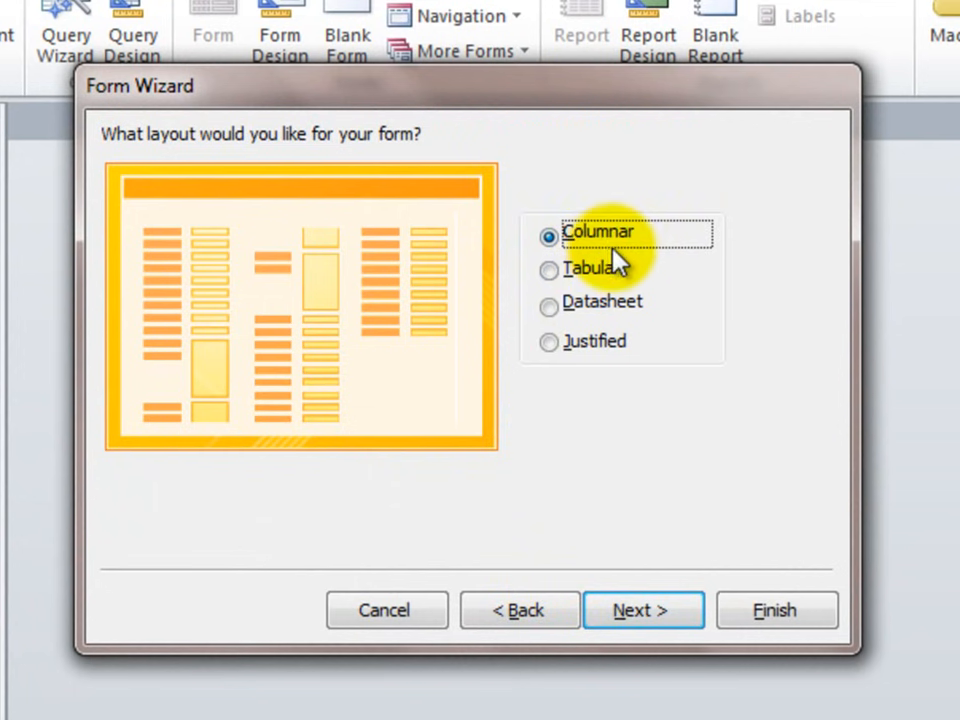
click(648, 605)
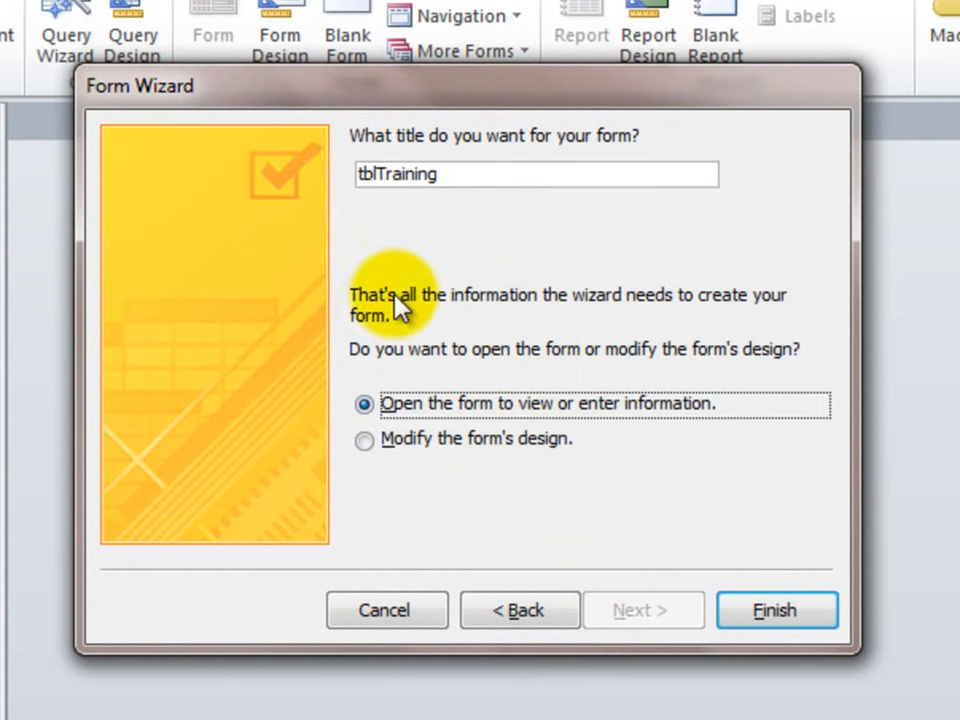
drag(378, 173, 313, 163)
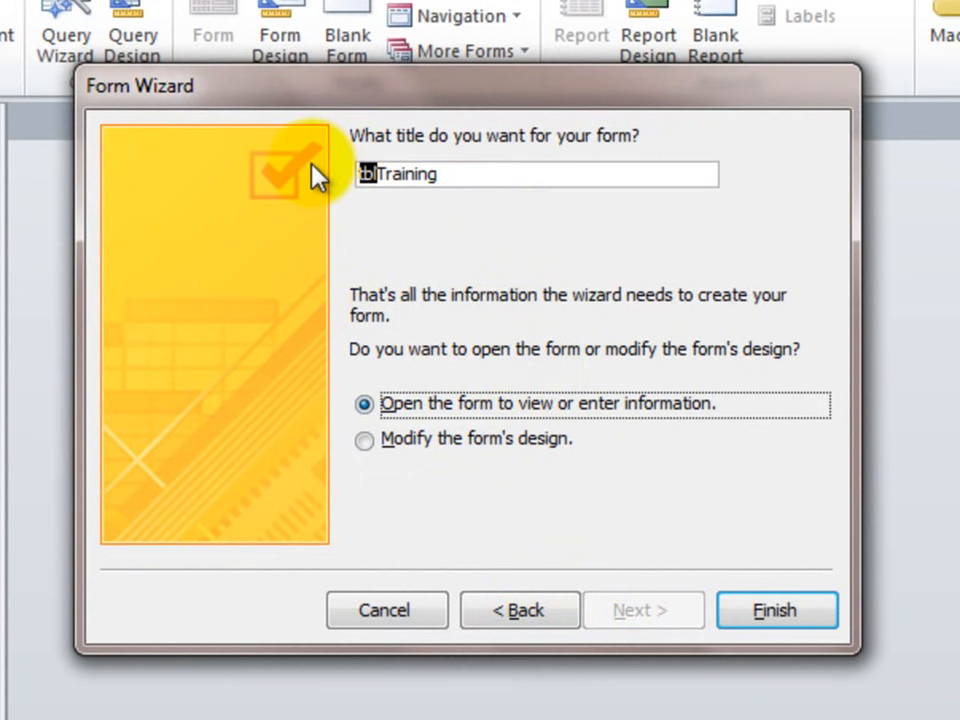
text(frm)
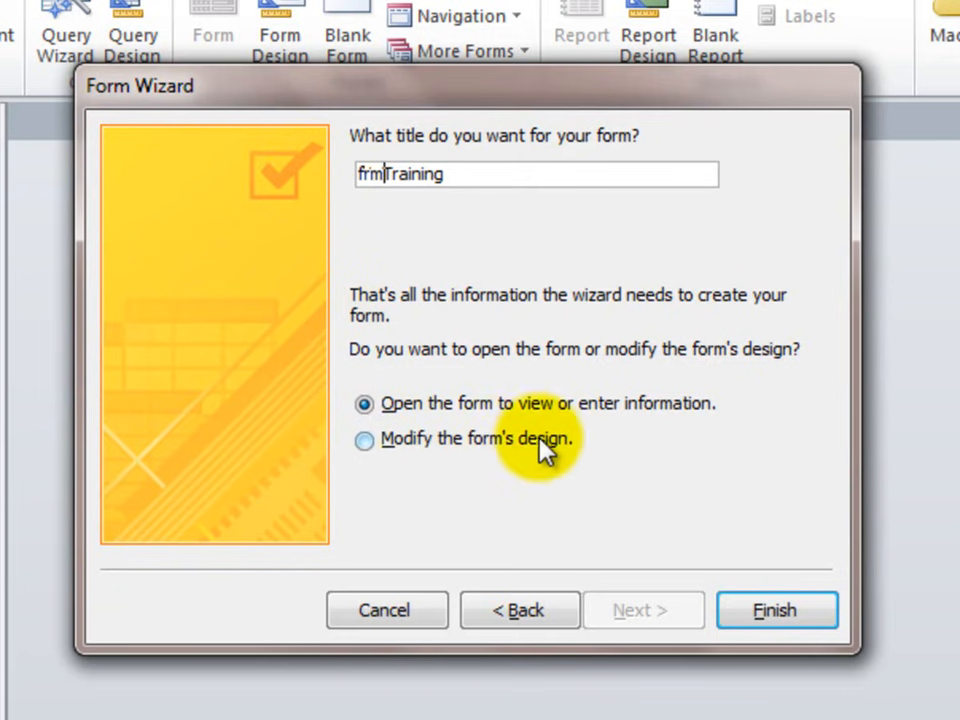
click(765, 611)
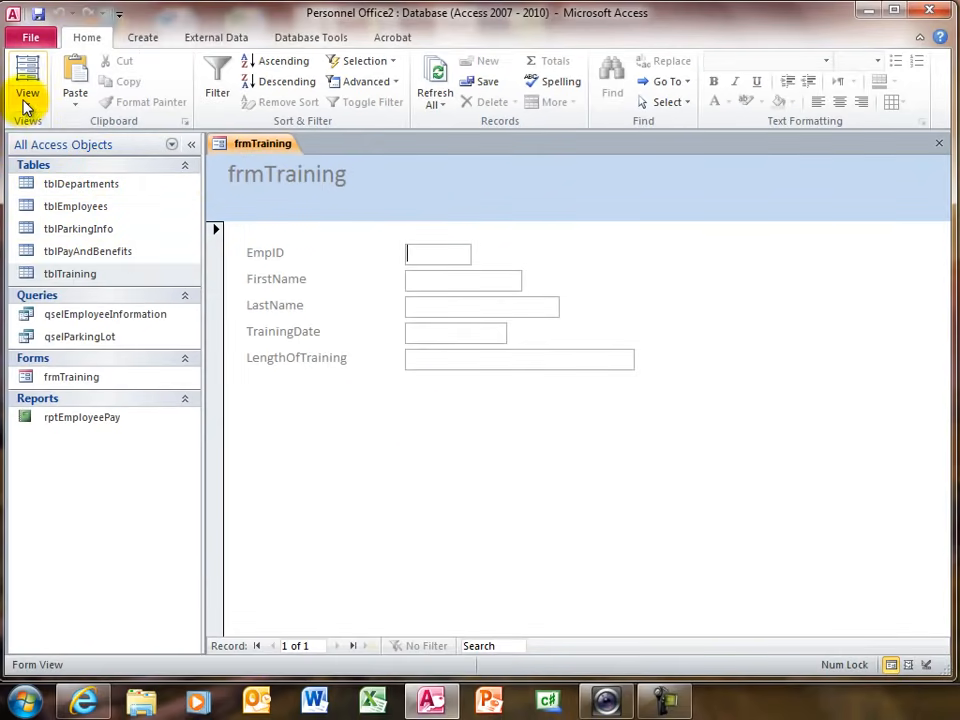
- Switch frmTraining to Design View and delete the EmpID text box together with its label
click(27, 107)
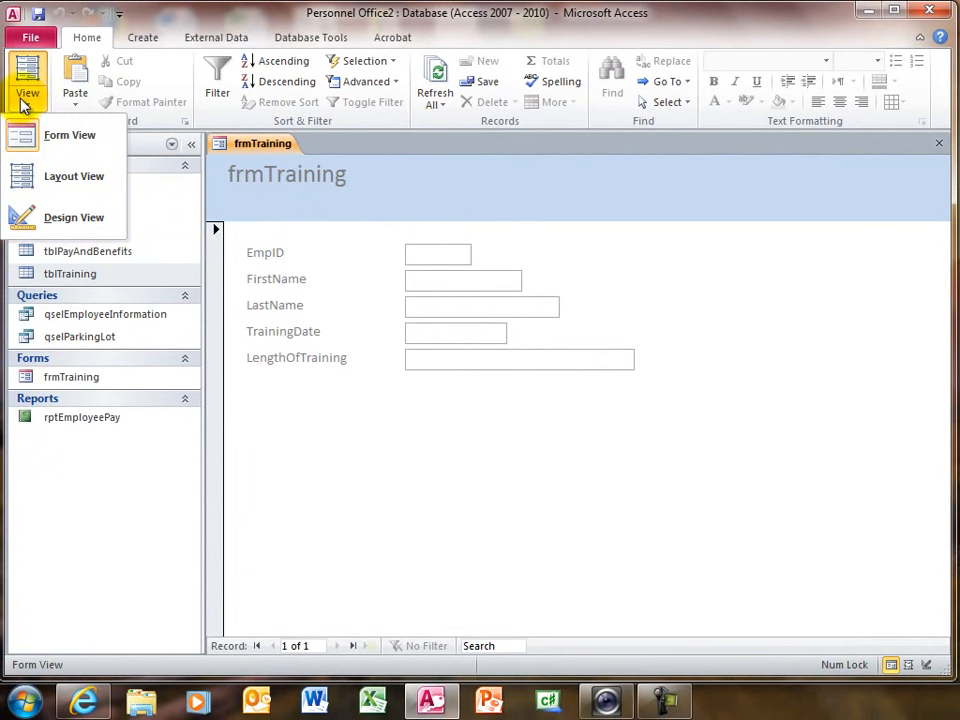
click(54, 218)
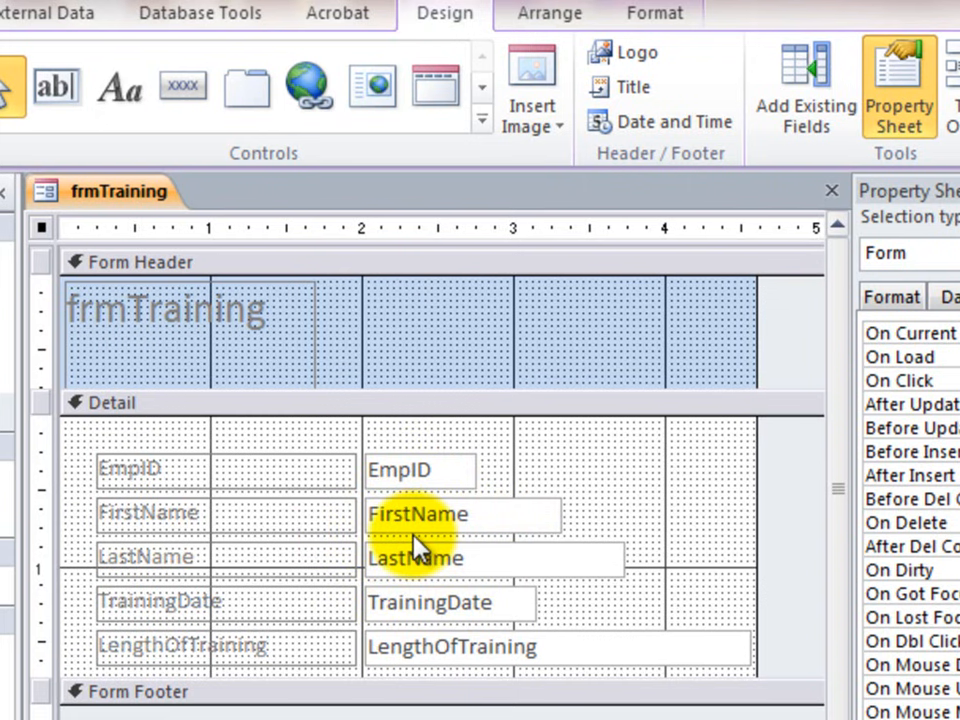
click(420, 470)
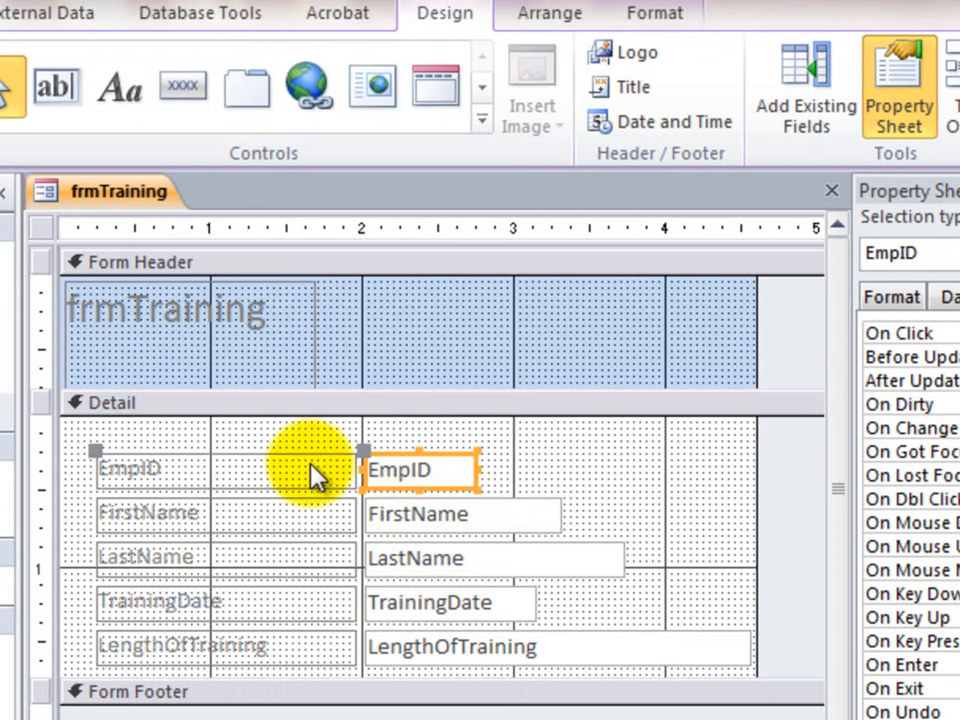
key(Delete)
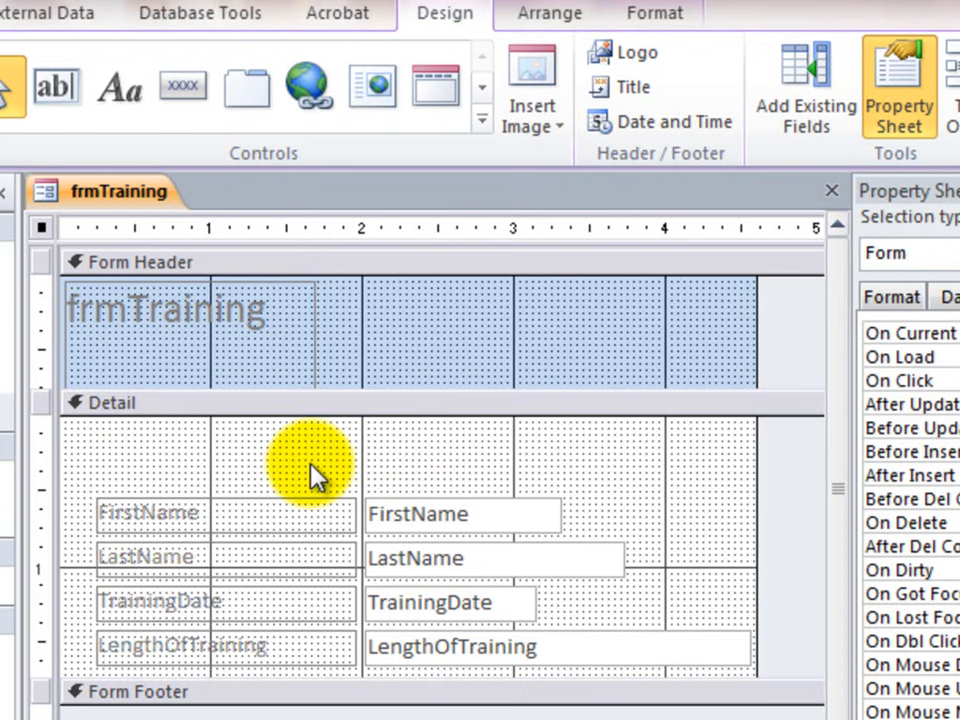
- Place a combo box above the FirstName field in the Detail section, taking its values from the tblEmployees table
click(481, 121)
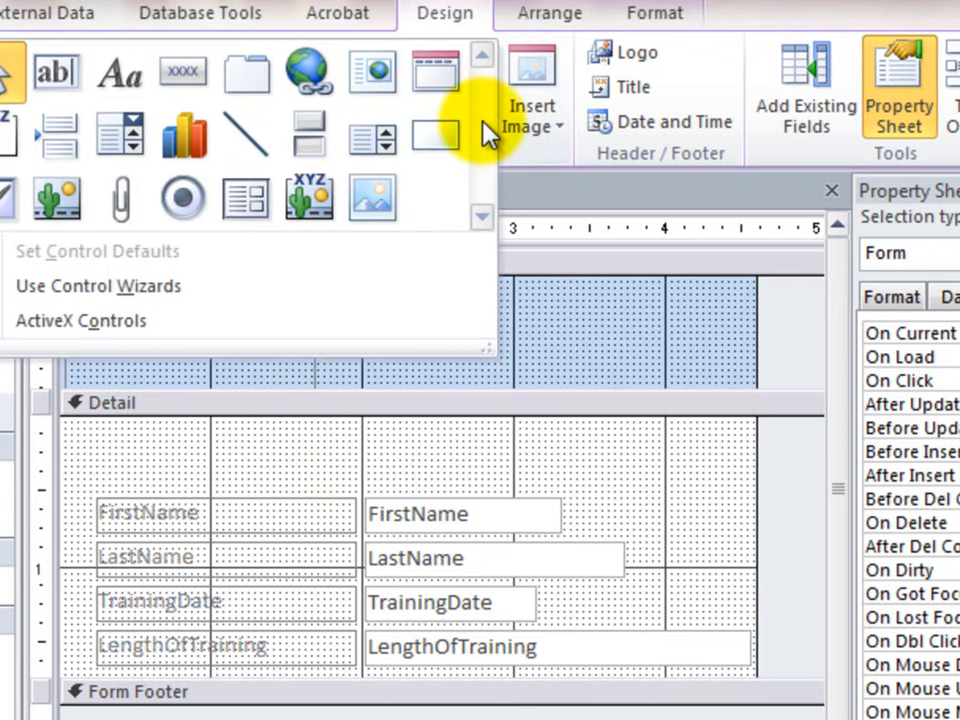
click(121, 150)
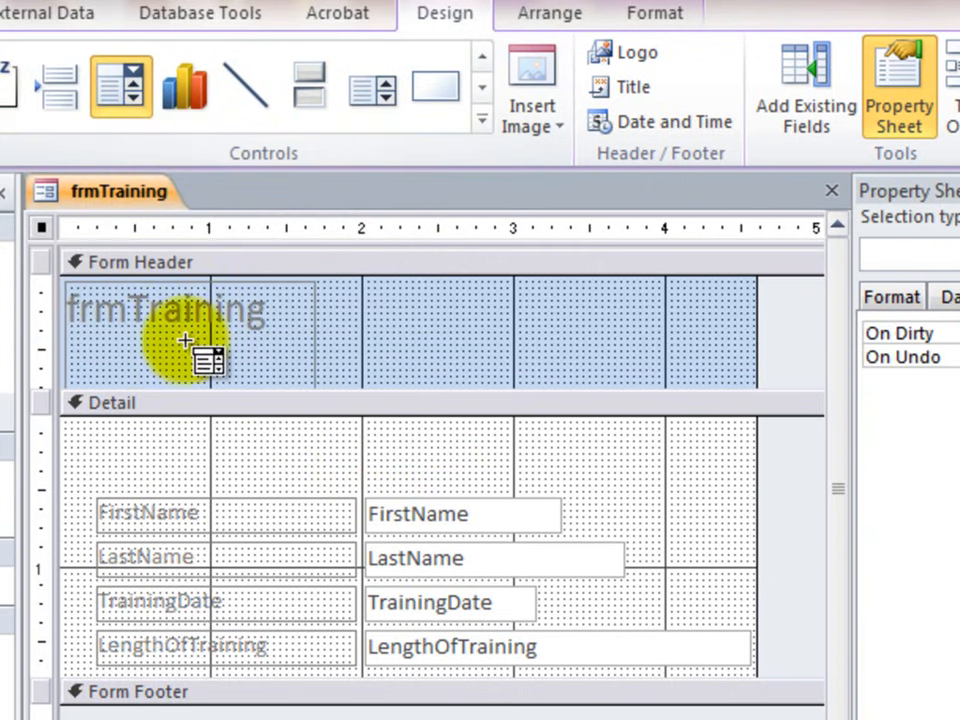
click(373, 440)
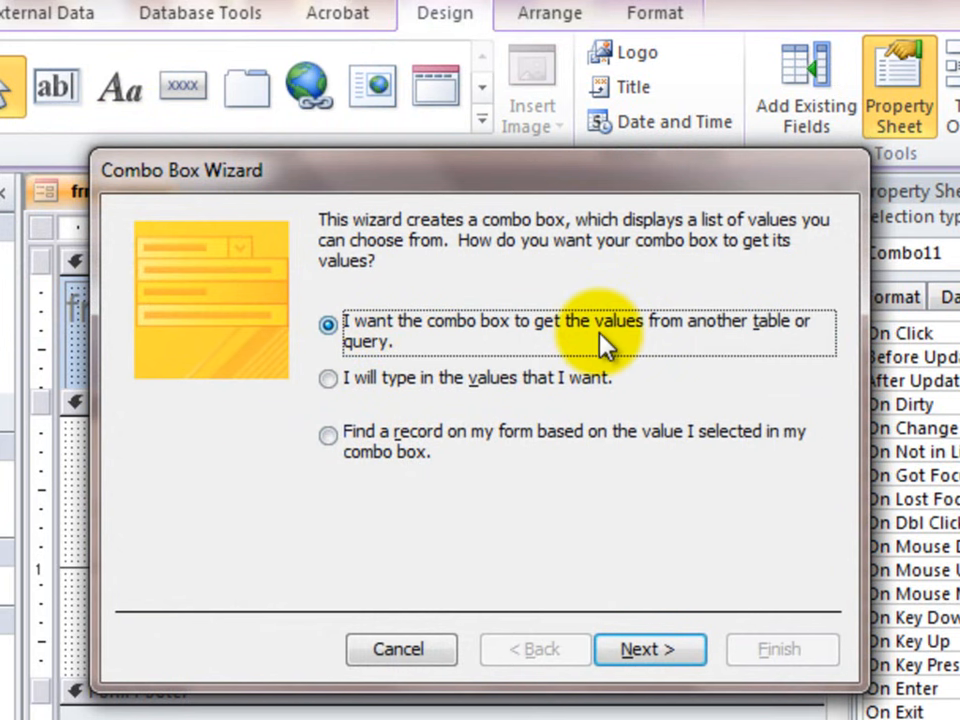
click(648, 651)
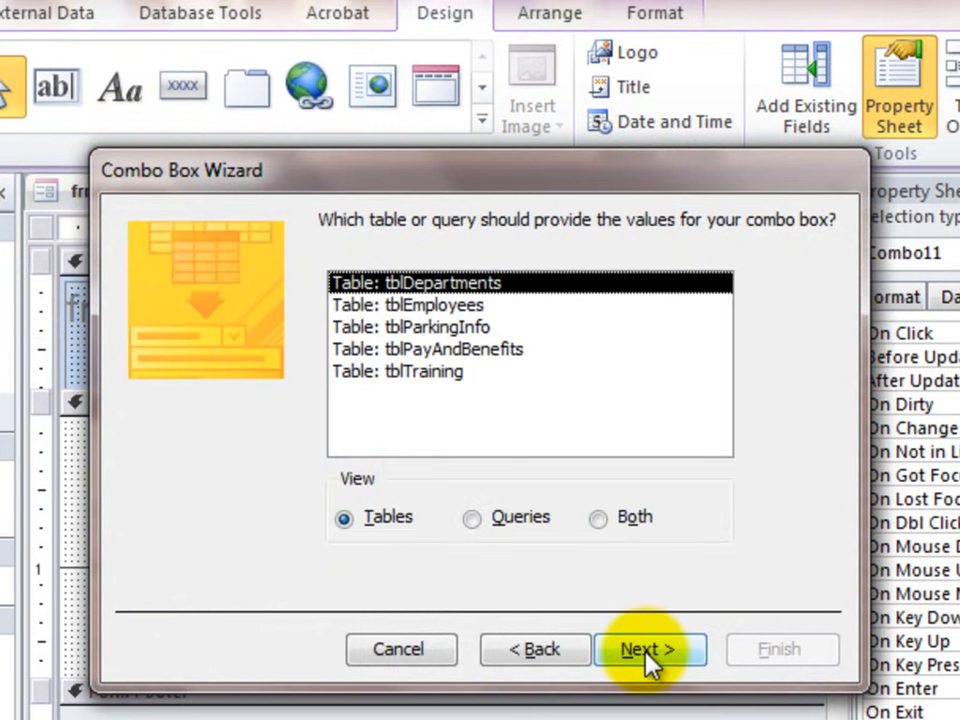
click(455, 306)
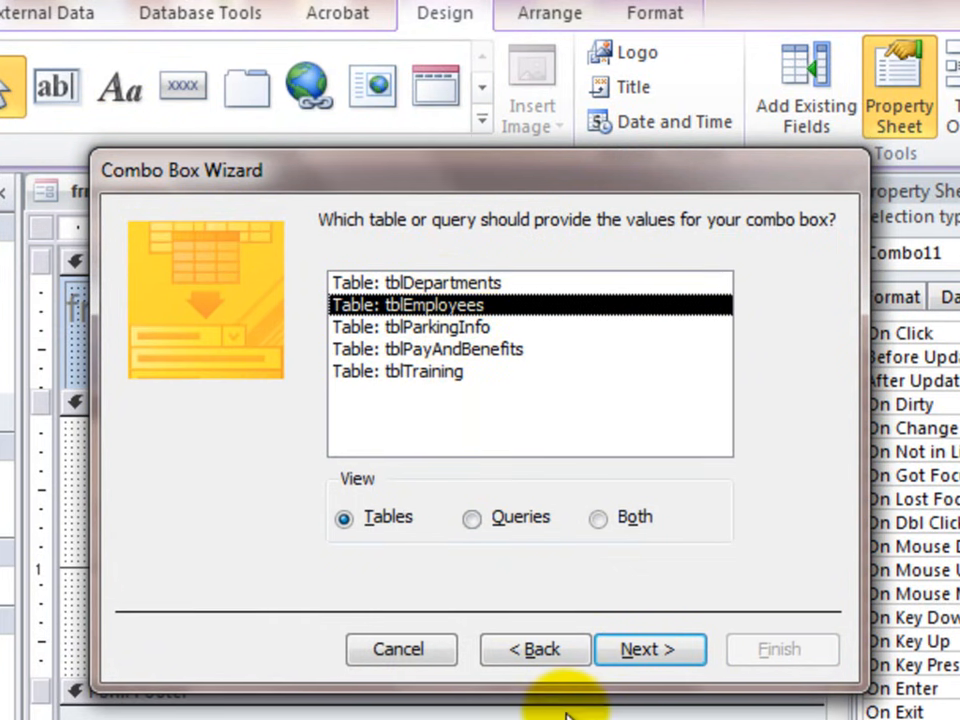
click(648, 651)
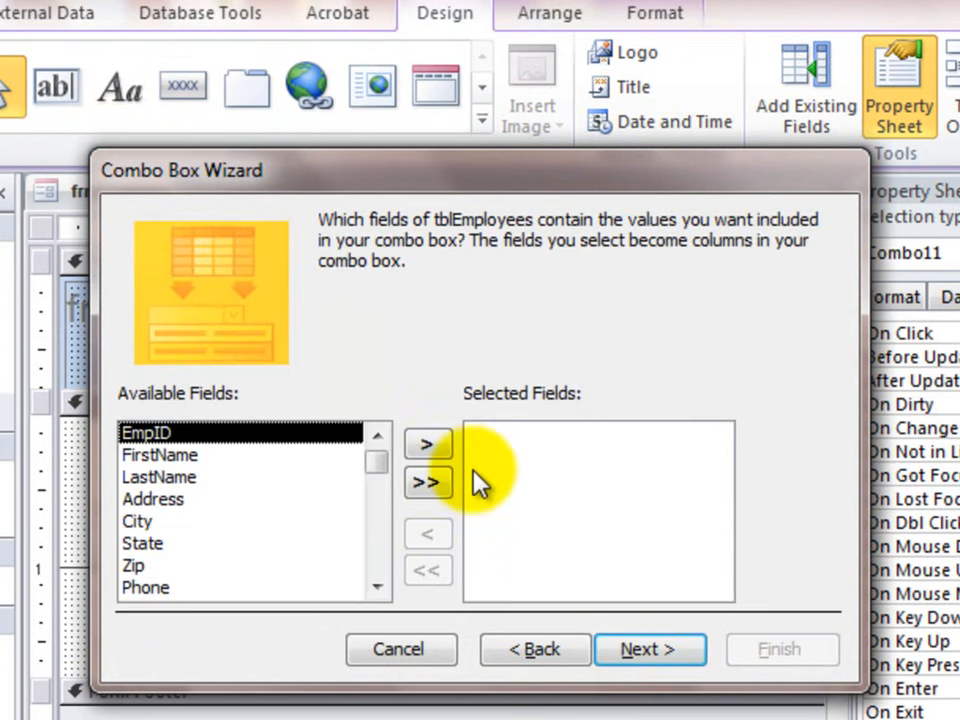
- Include the EmpID, FirstName and LastName fields as the combo box's columns
click(427, 445)
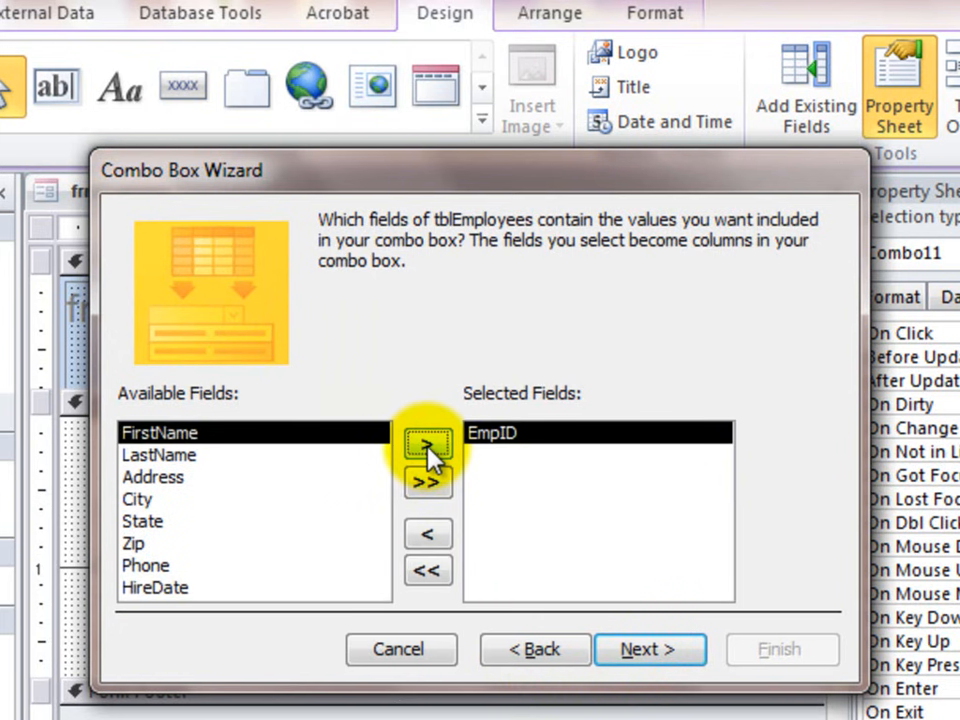
click(428, 447)
click(428, 455)
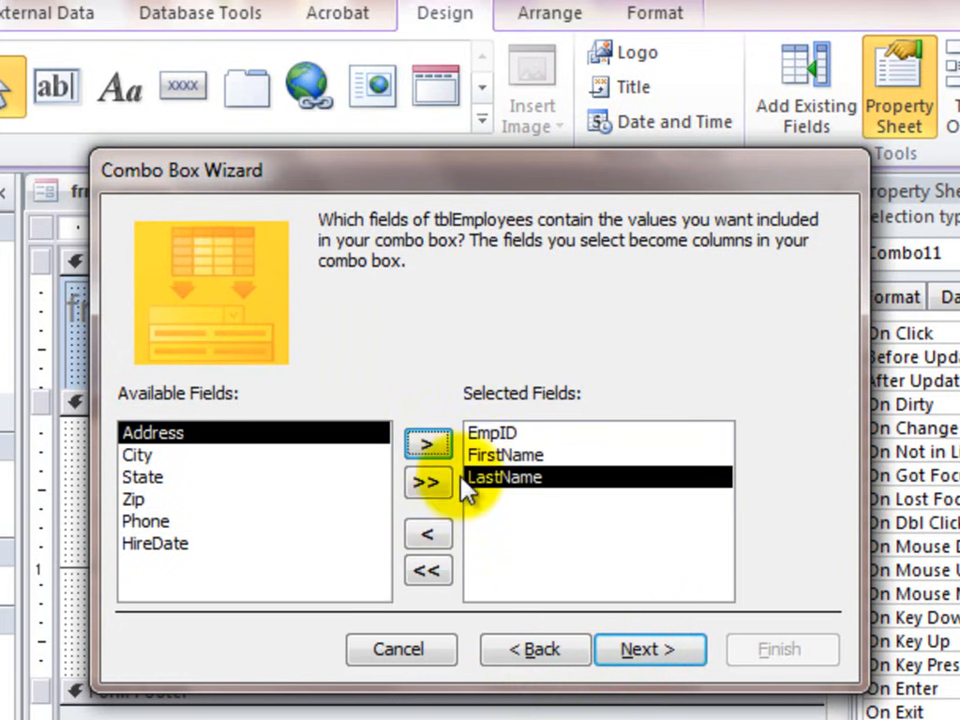
click(648, 650)
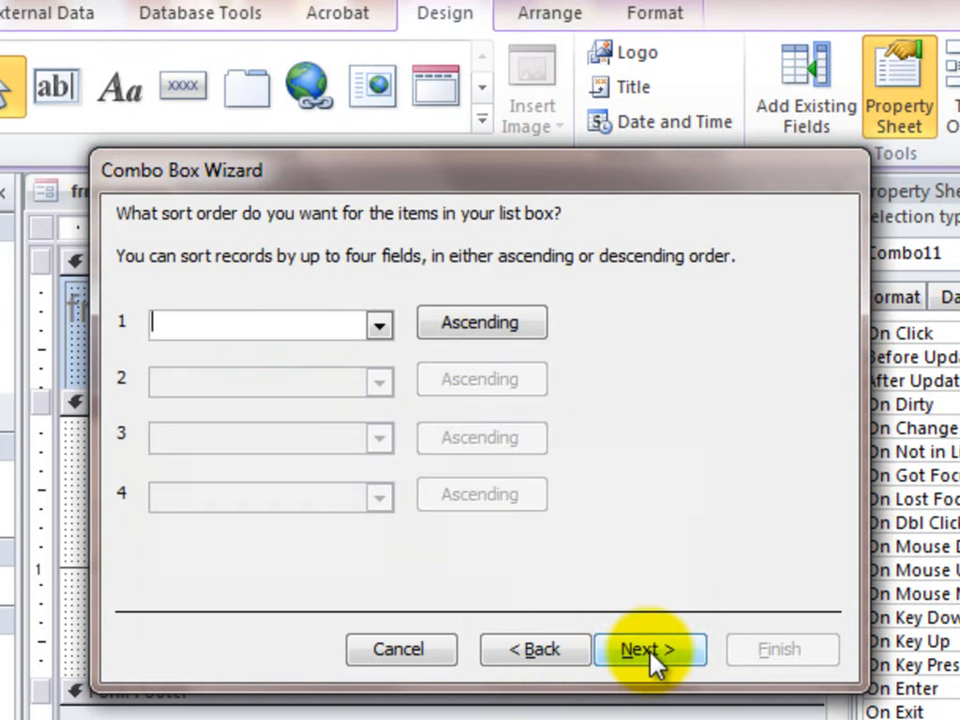
- Sort the combo box list by LastName ascending and turn off hiding of the key column
click(379, 322)
click(258, 420)
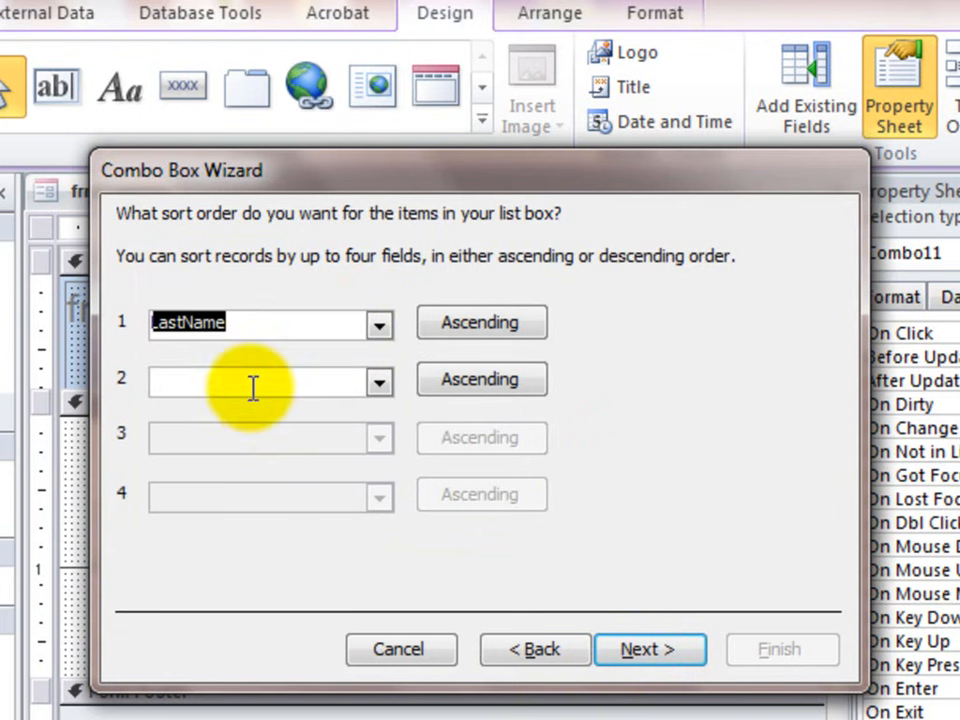
click(650, 655)
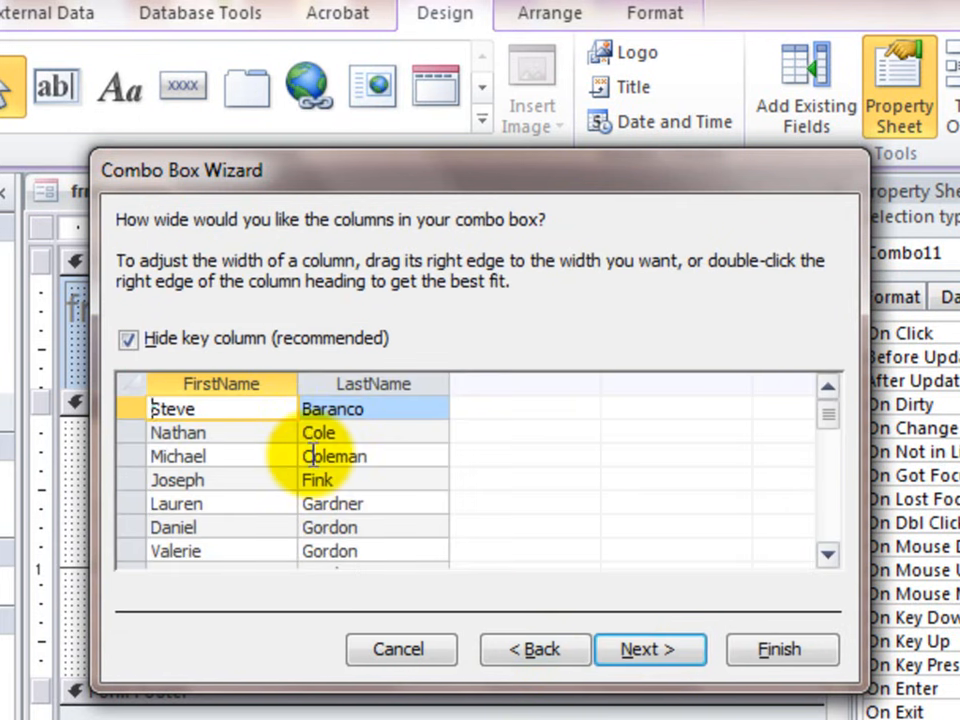
click(130, 340)
click(128, 340)
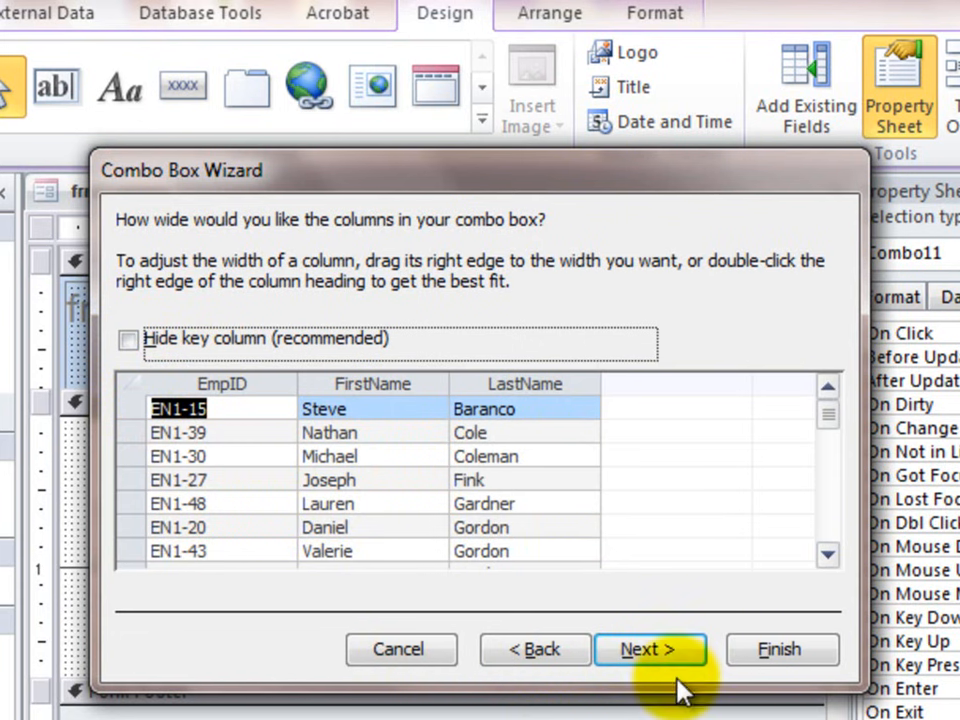
- Use EmpID as the combo box column that identifies the row and store its value in the EmpID field
click(652, 651)
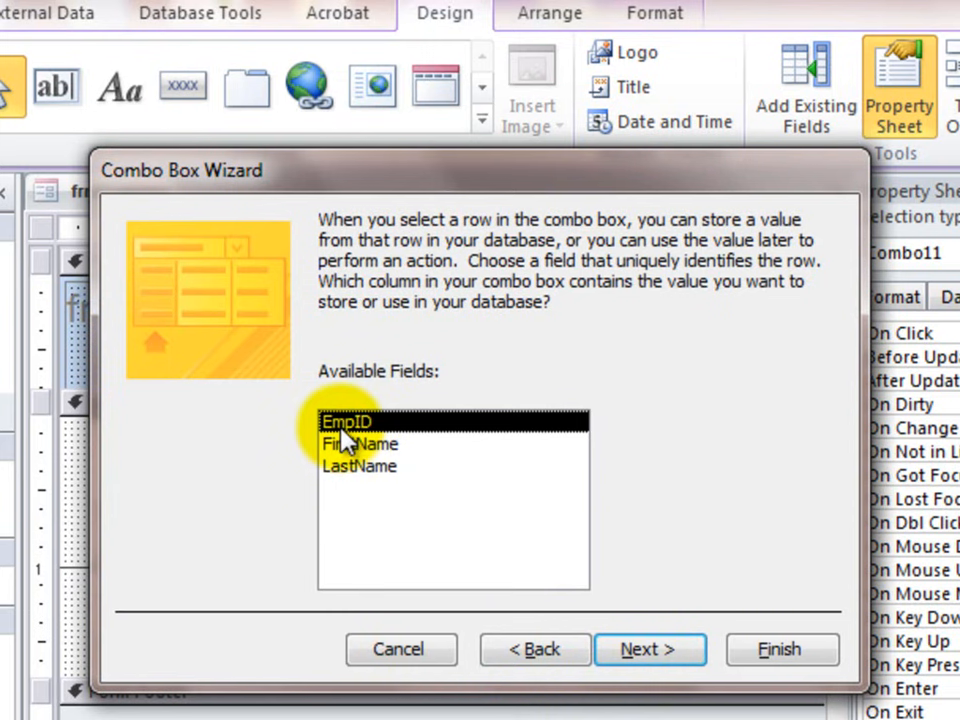
click(633, 648)
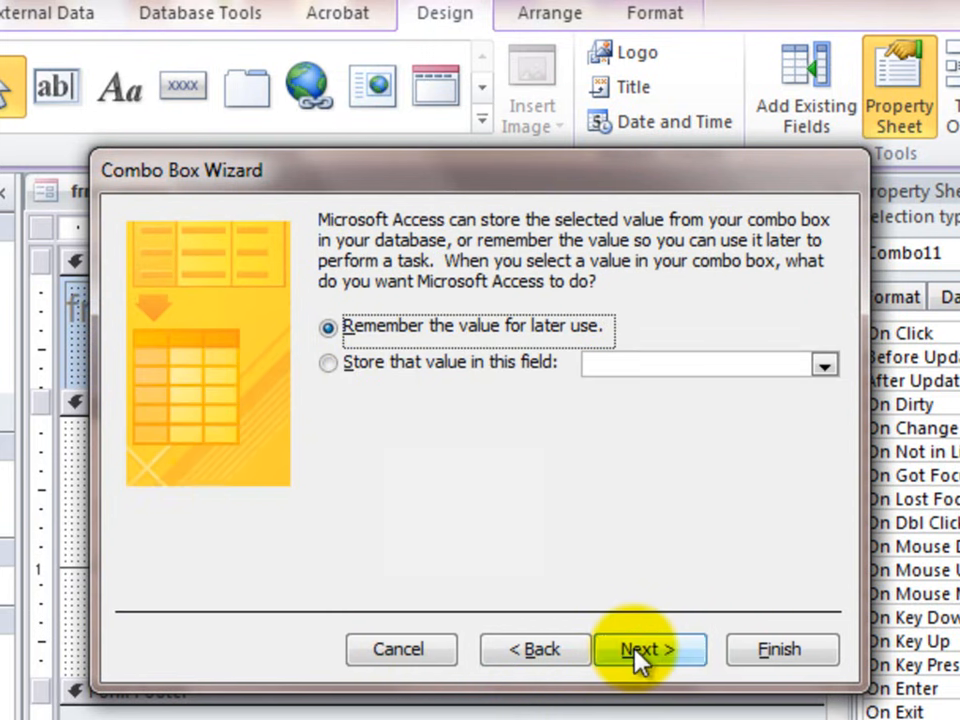
click(675, 362)
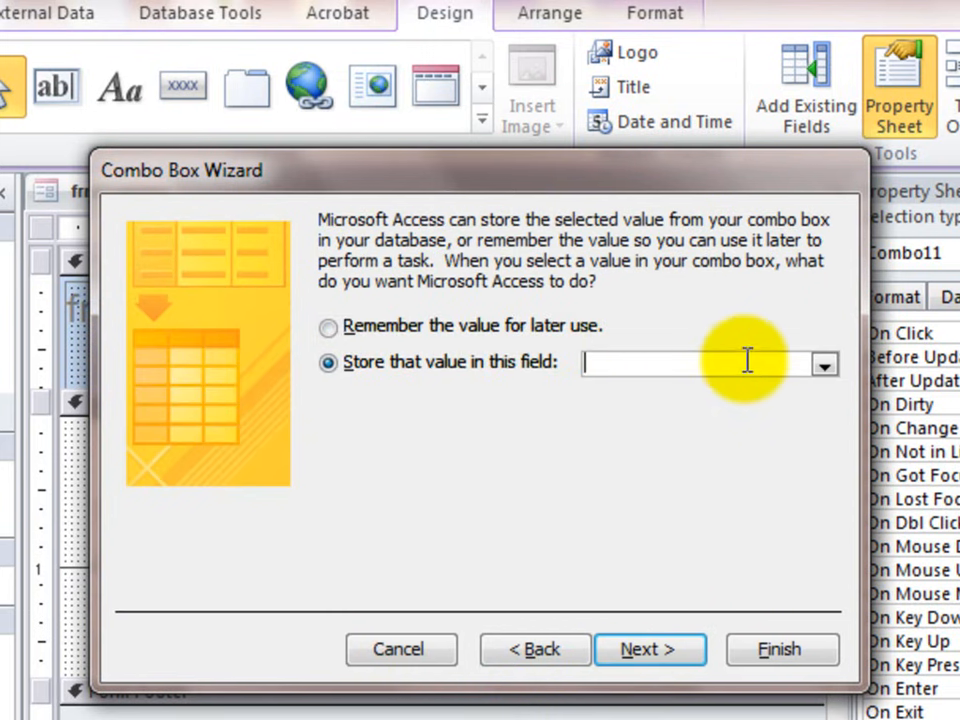
click(824, 366)
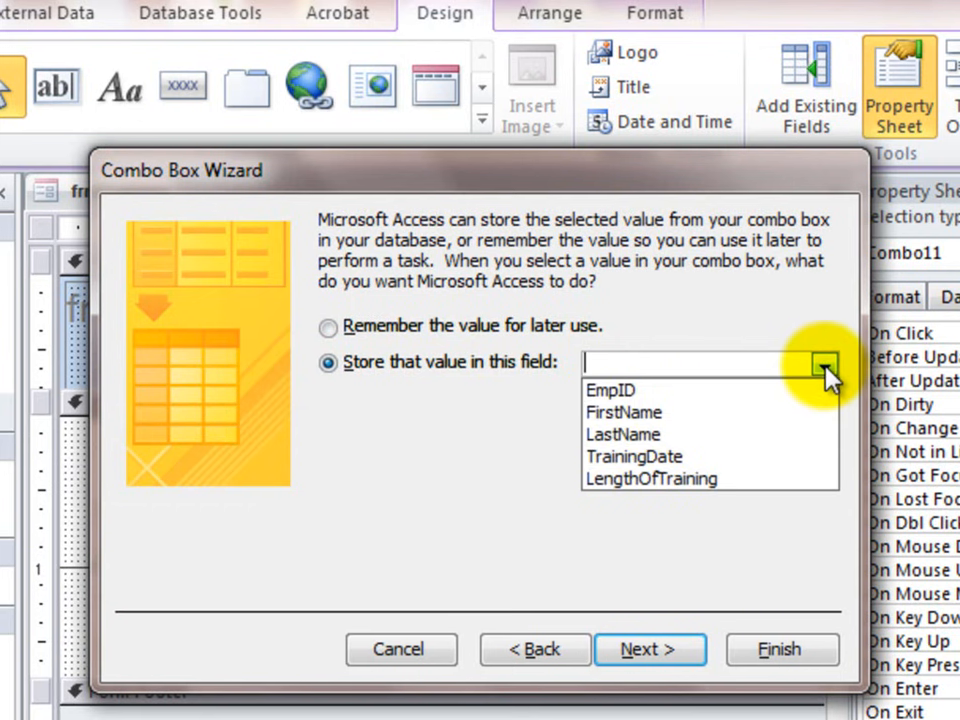
click(645, 392)
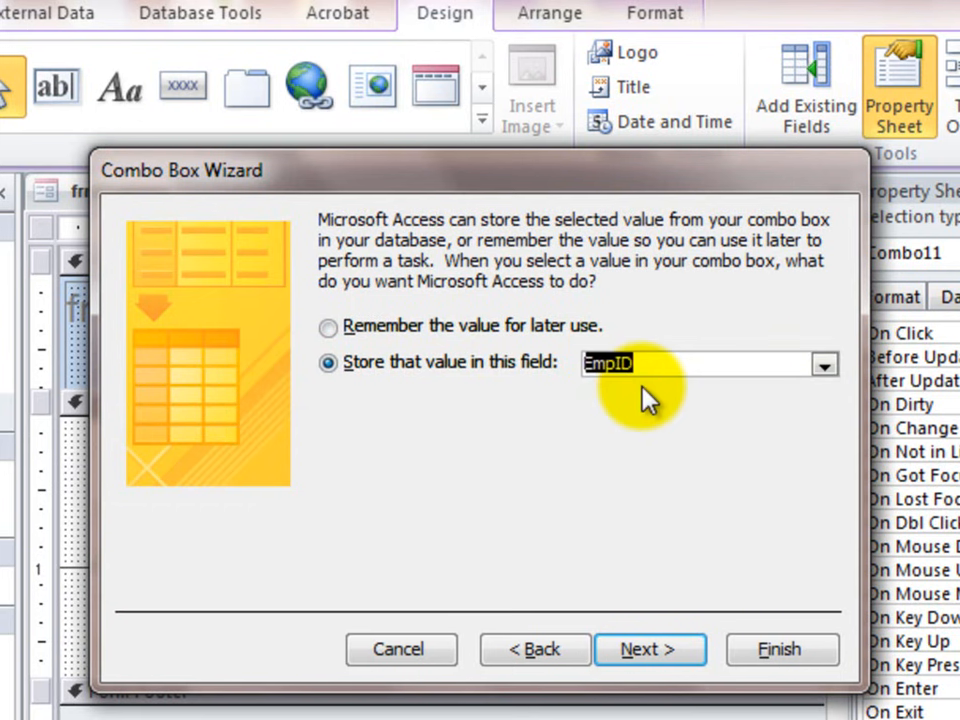
click(660, 650)
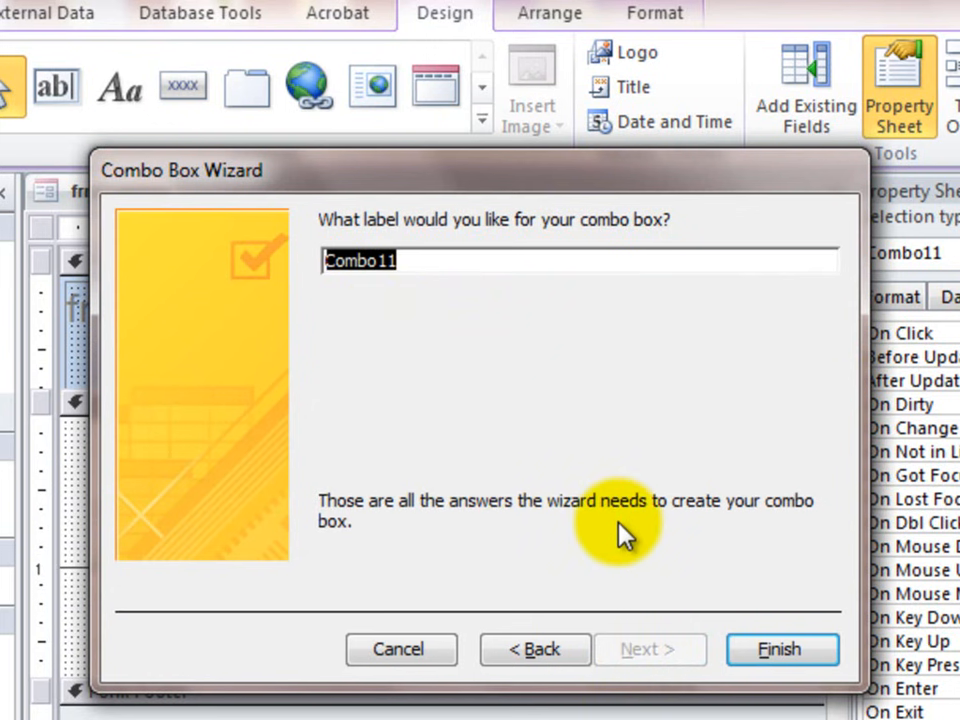
- Label the combo box EmpID and finish creating it on the form
text(EmpID)
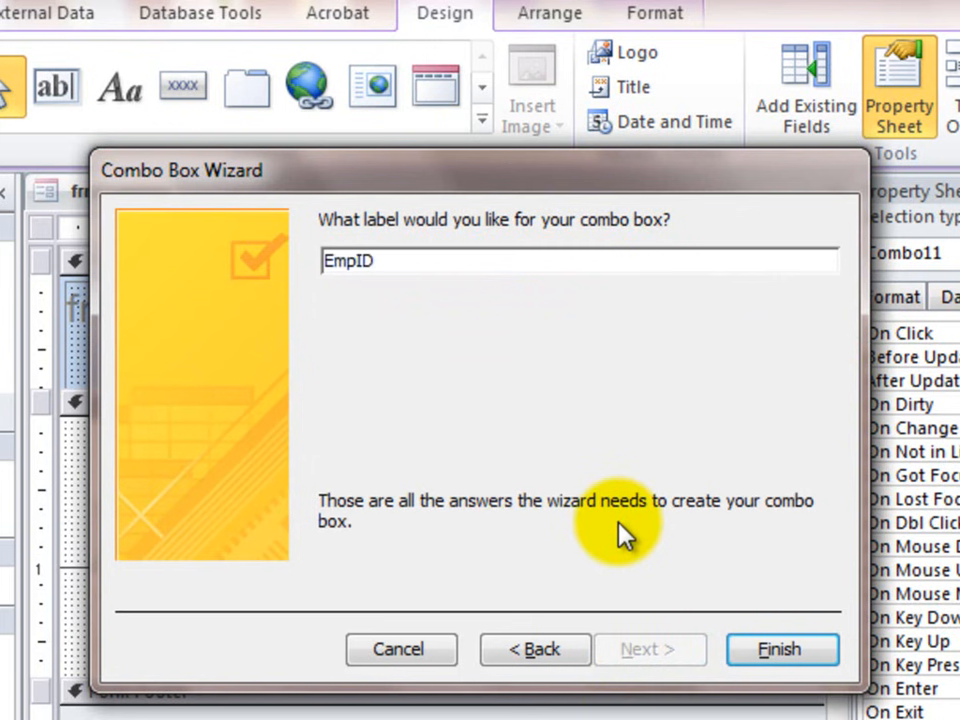
click(795, 650)
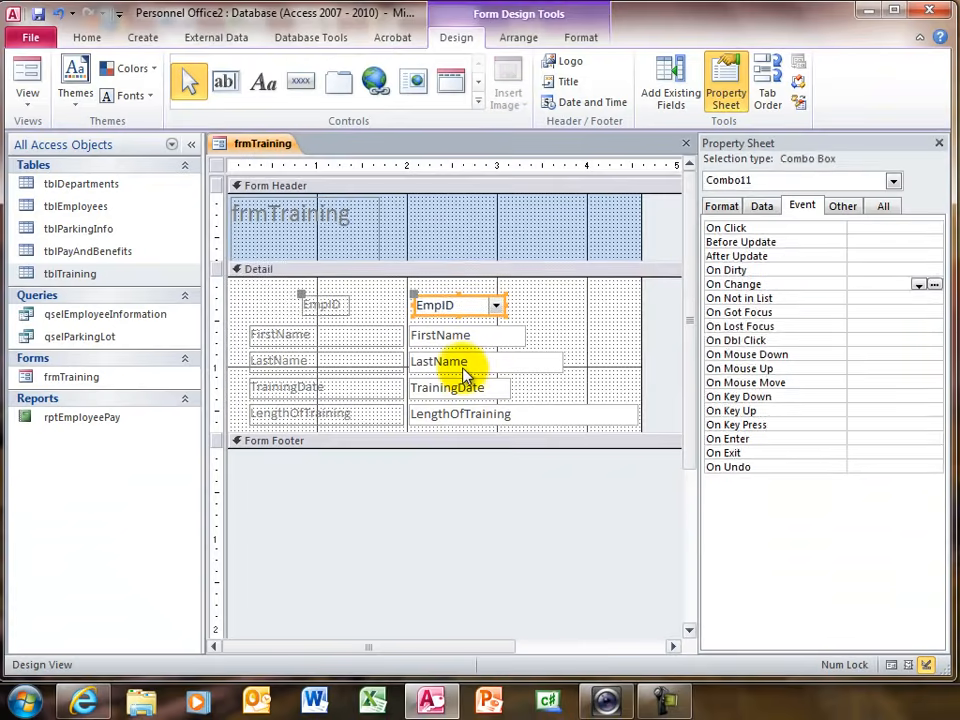
click(462, 578)
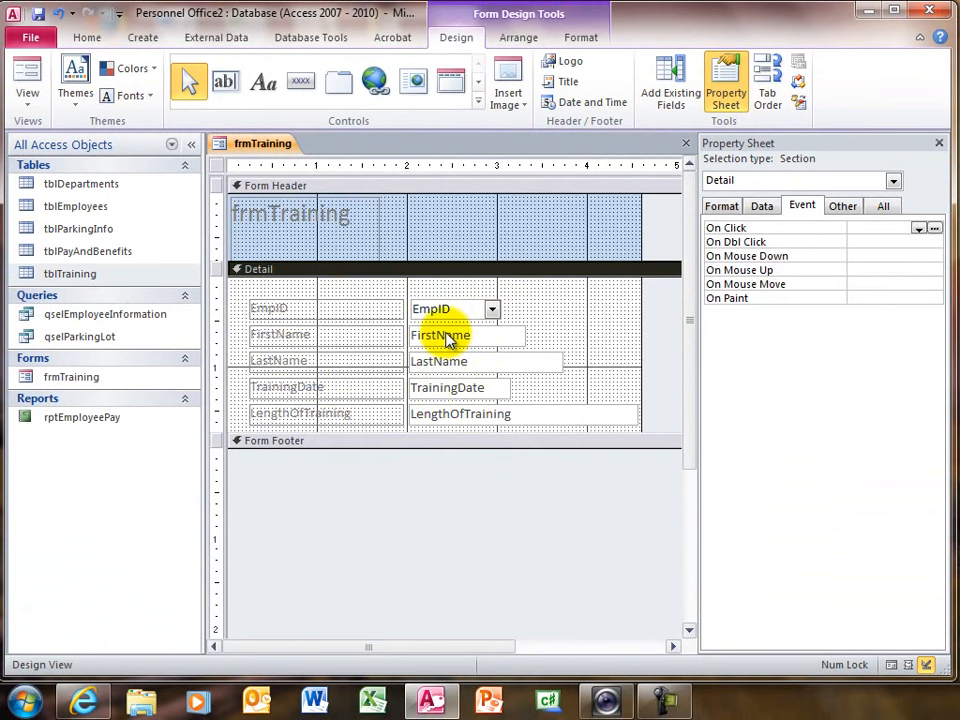
- Test the EmpID combo box in Form View by picking the second listed employee, discard the entry and return to Design View
click(27, 68)
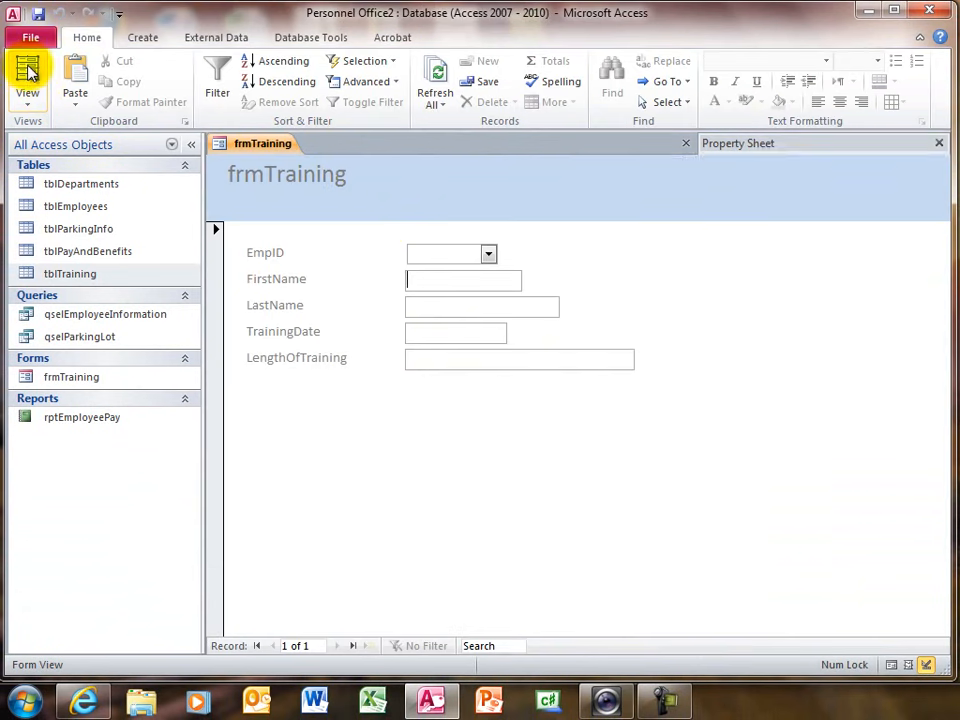
click(489, 255)
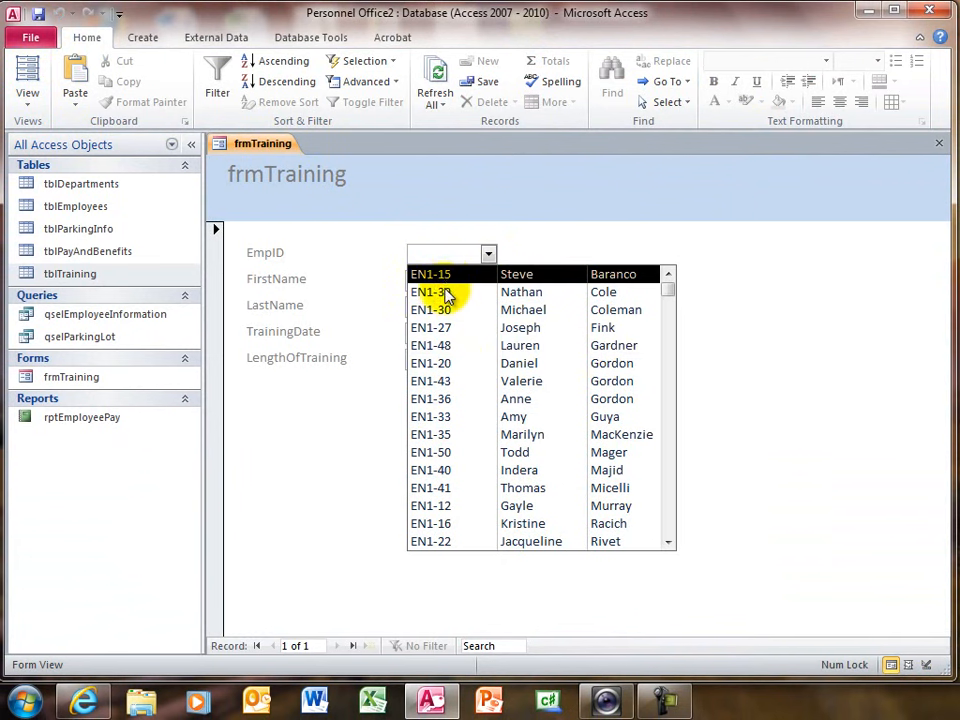
click(603, 300)
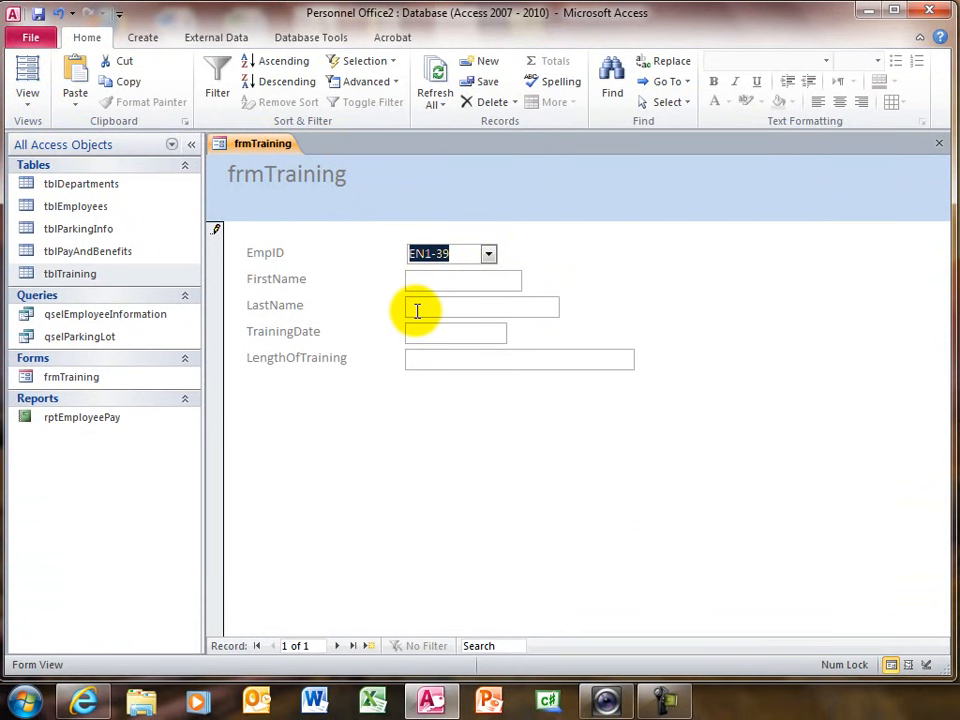
key(Escape)
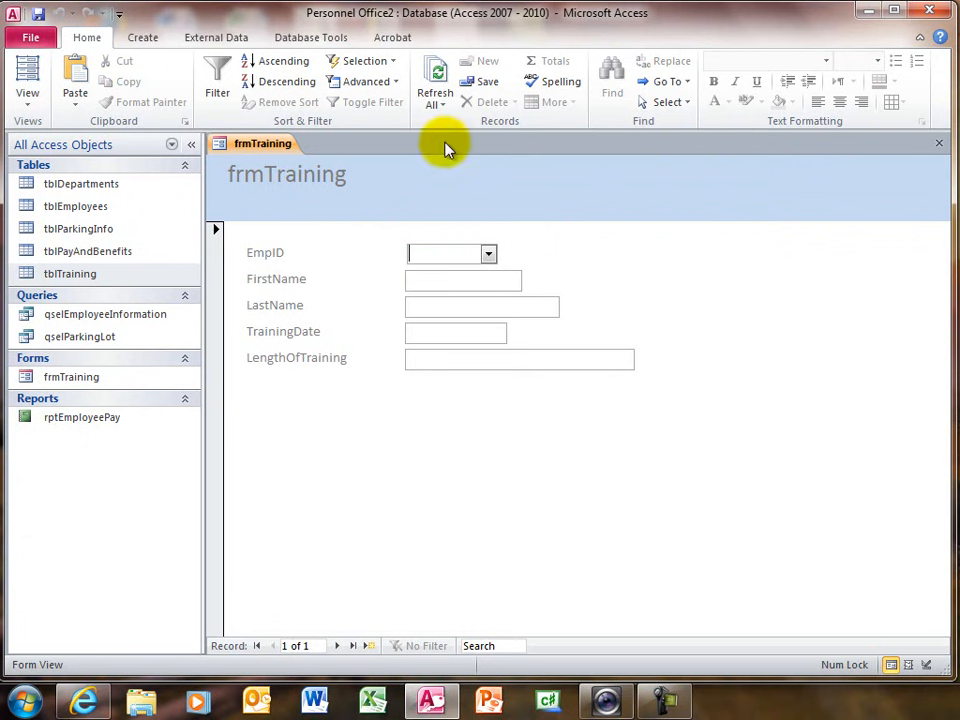
click(30, 96)
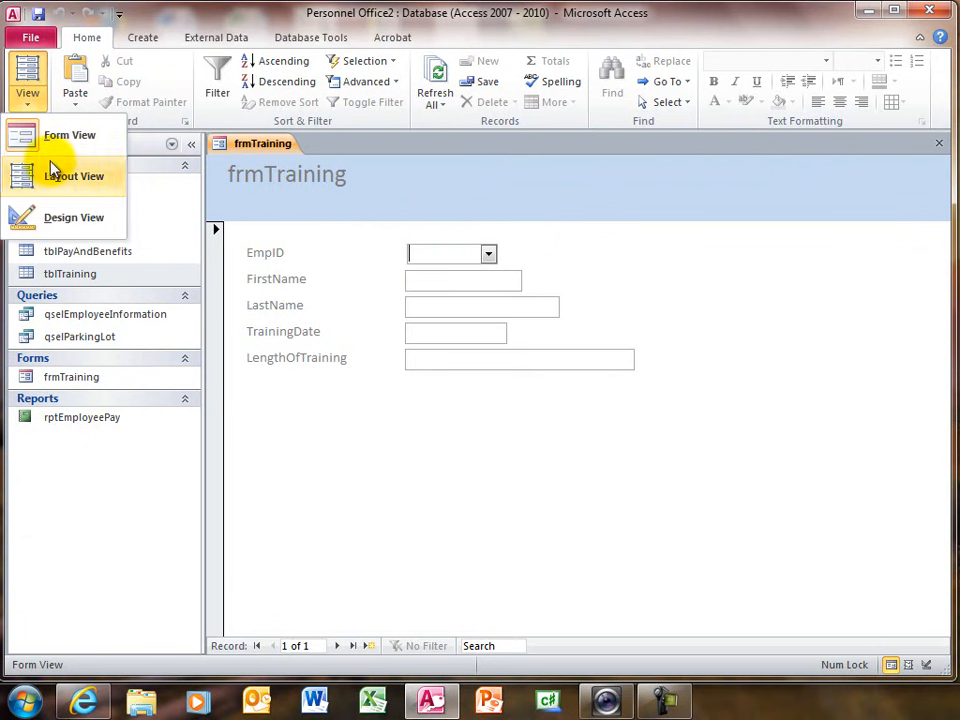
click(68, 222)
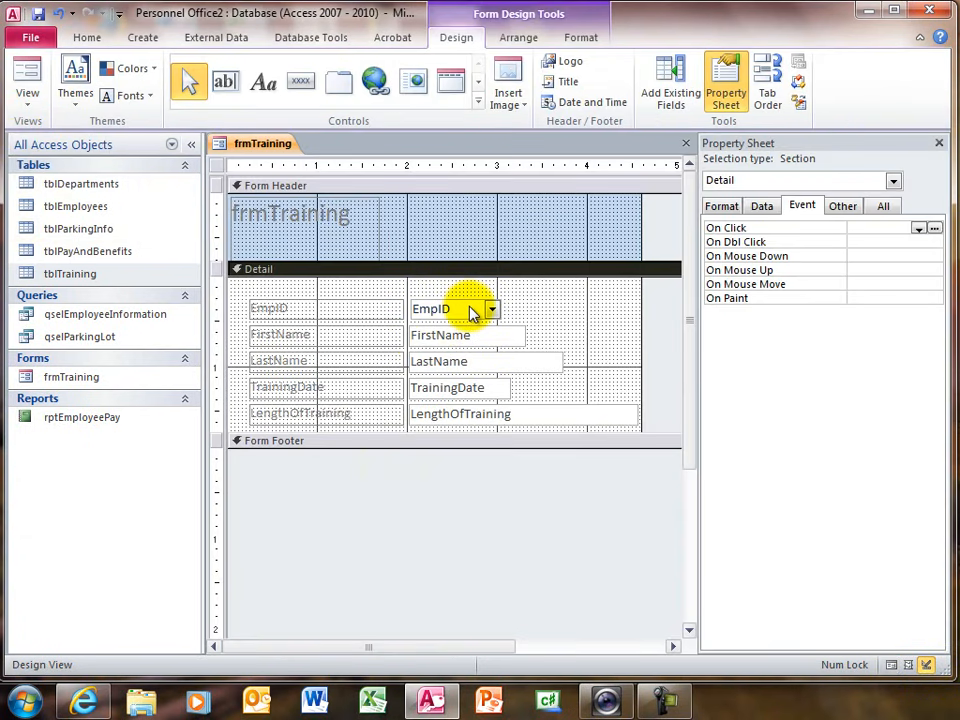
- Set the Name property of the EmpID combo box to cboEmpID
click(474, 313)
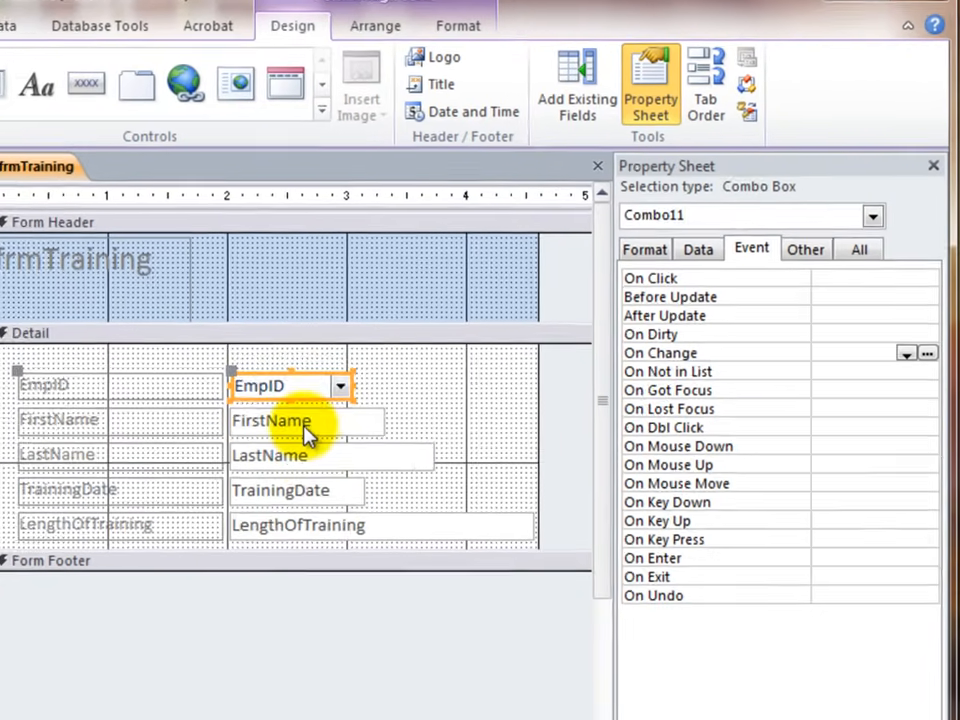
click(462, 339)
click(295, 470)
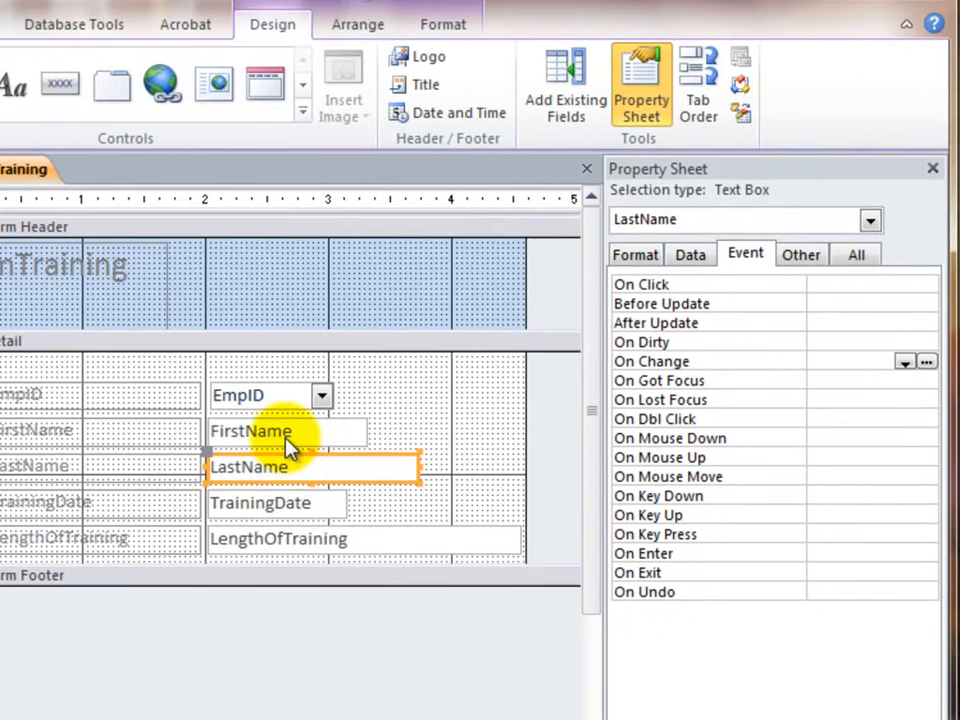
click(286, 430)
click(280, 396)
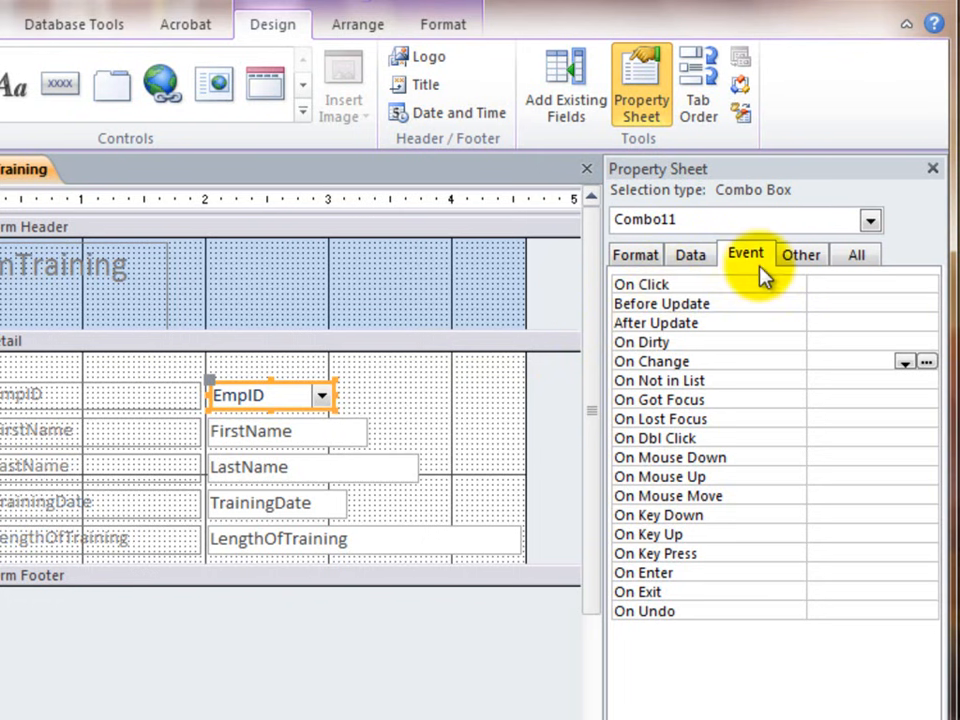
click(857, 258)
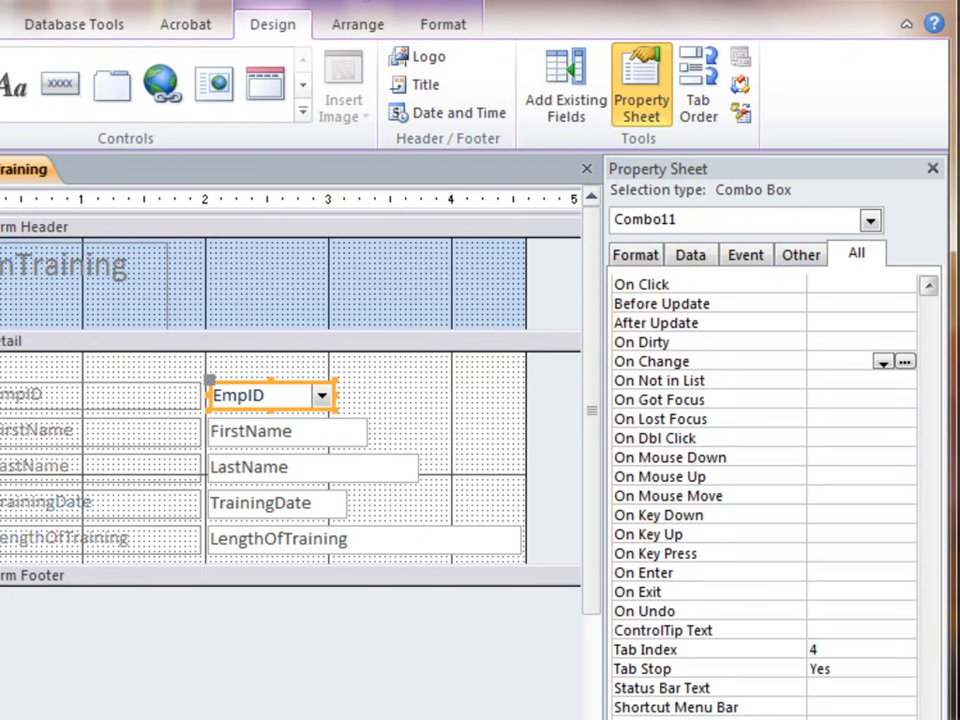
scroll(889, 422, up, 20)
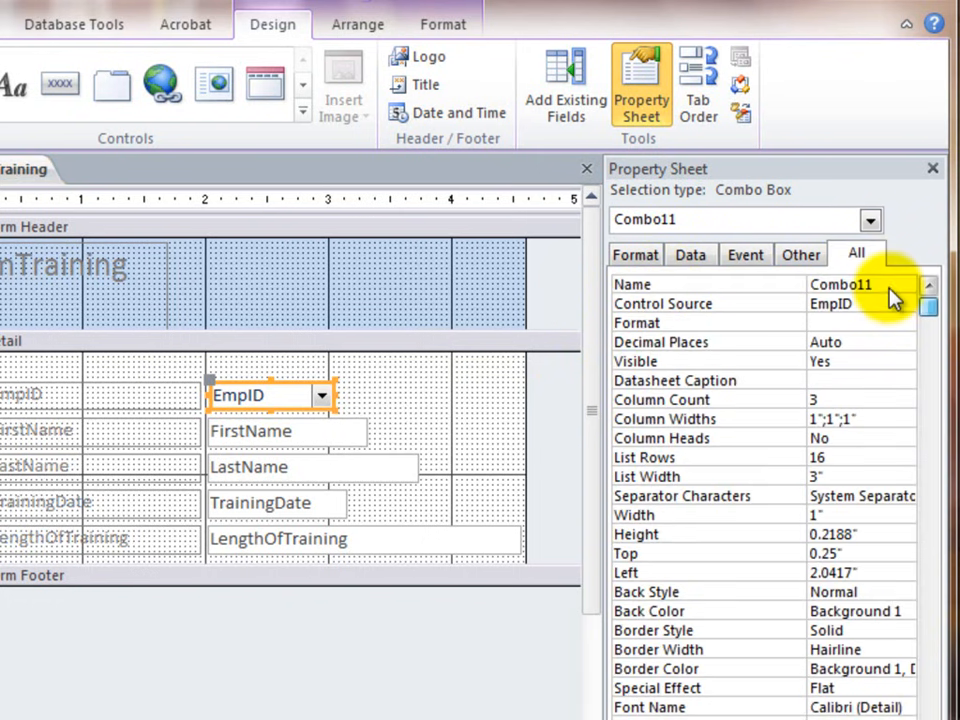
click(636, 287)
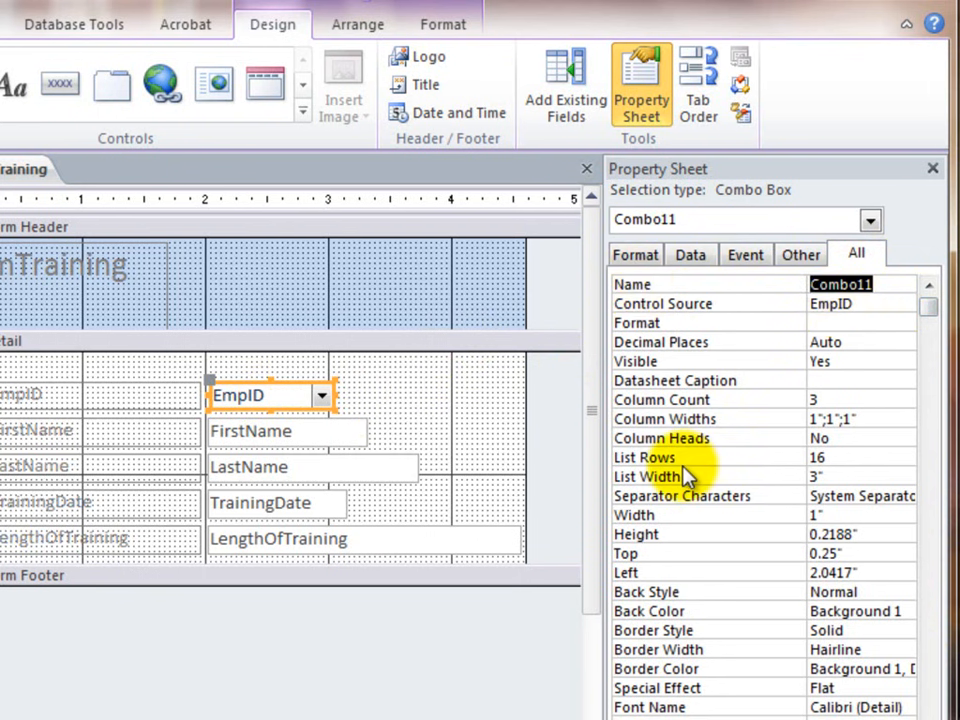
text(cboEmpID)
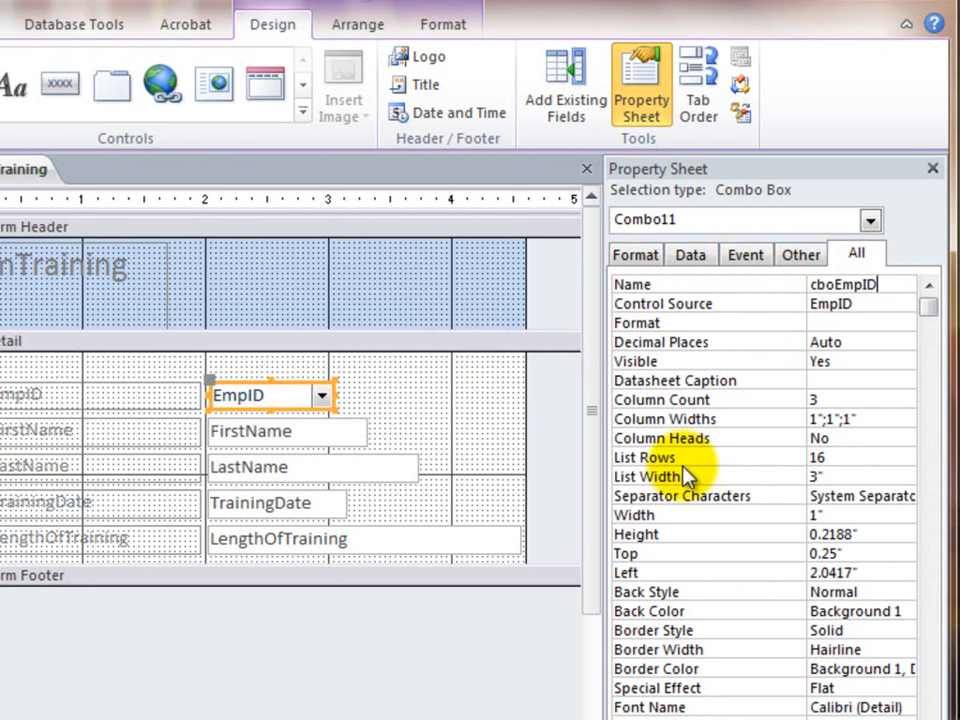
key(Return)
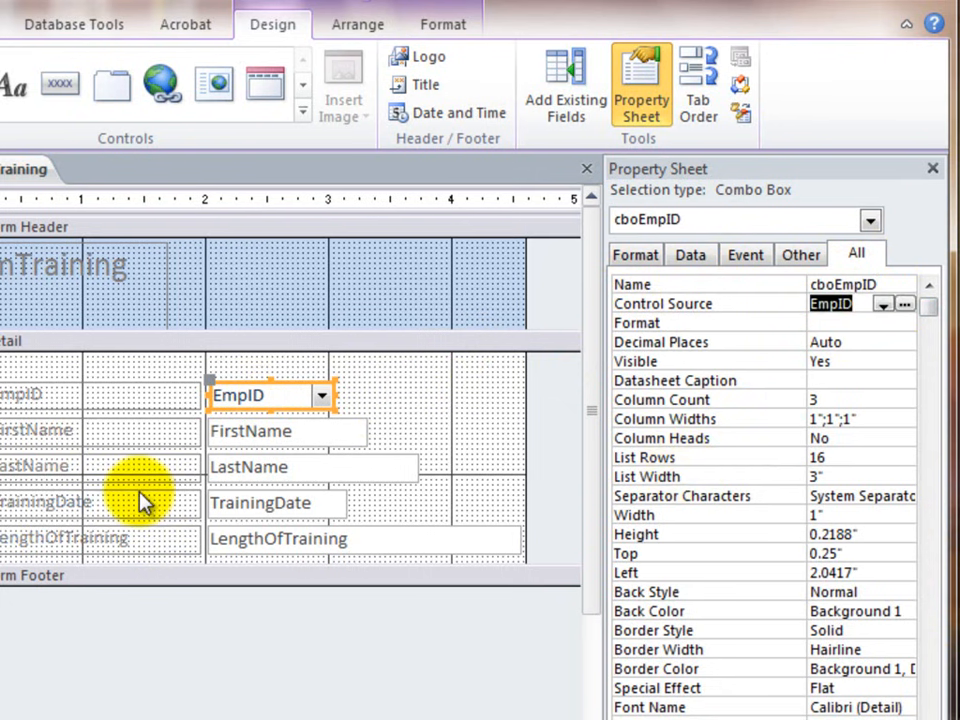
- Rename the FirstName text box control as txtFirstName, leaving its control source as it is
click(245, 440)
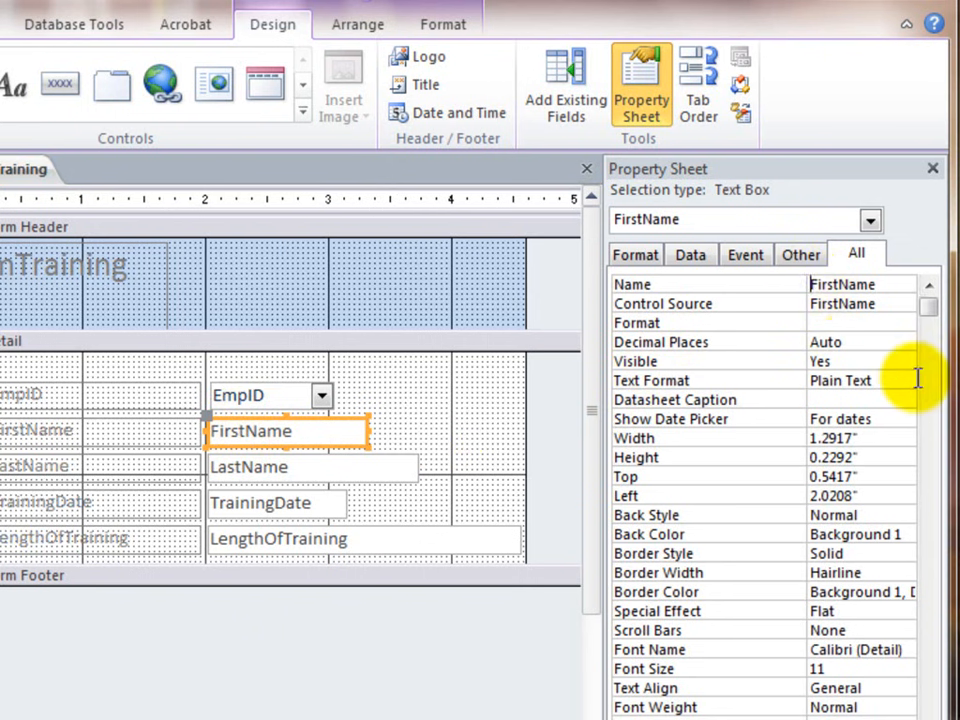
text(txt)
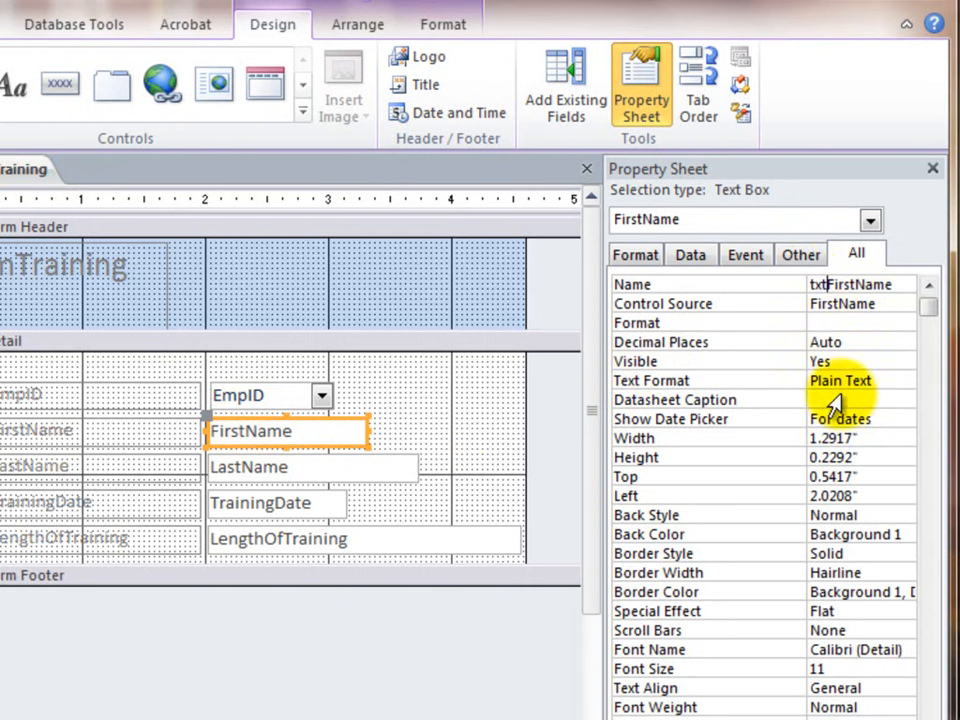
key(Return)
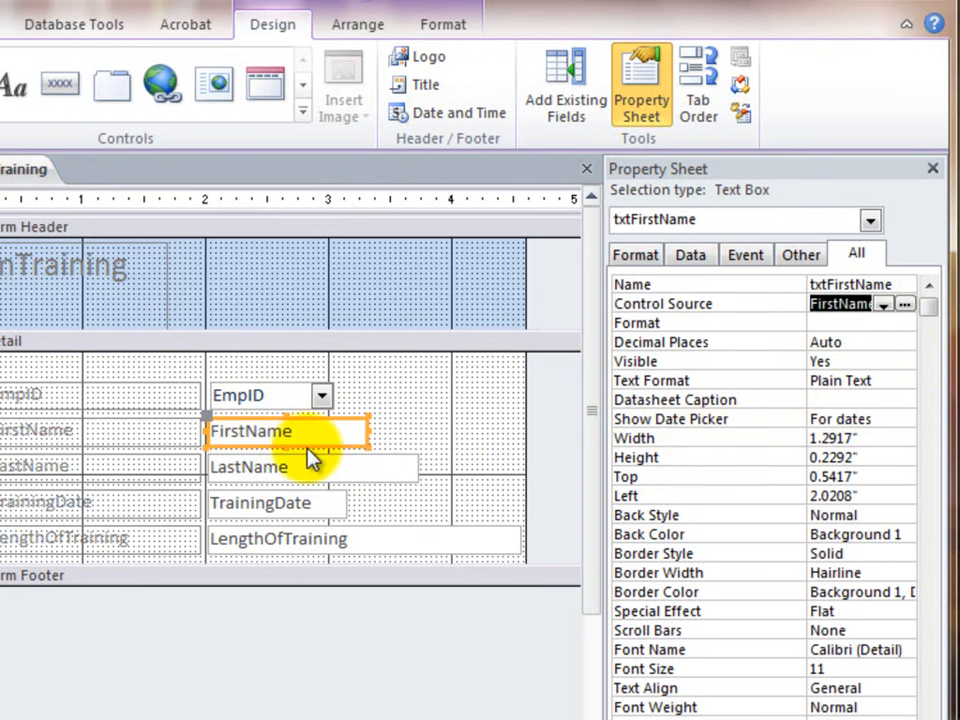
- Rename the LastName text box control as txtLastName, leaving its control source as it is
click(260, 478)
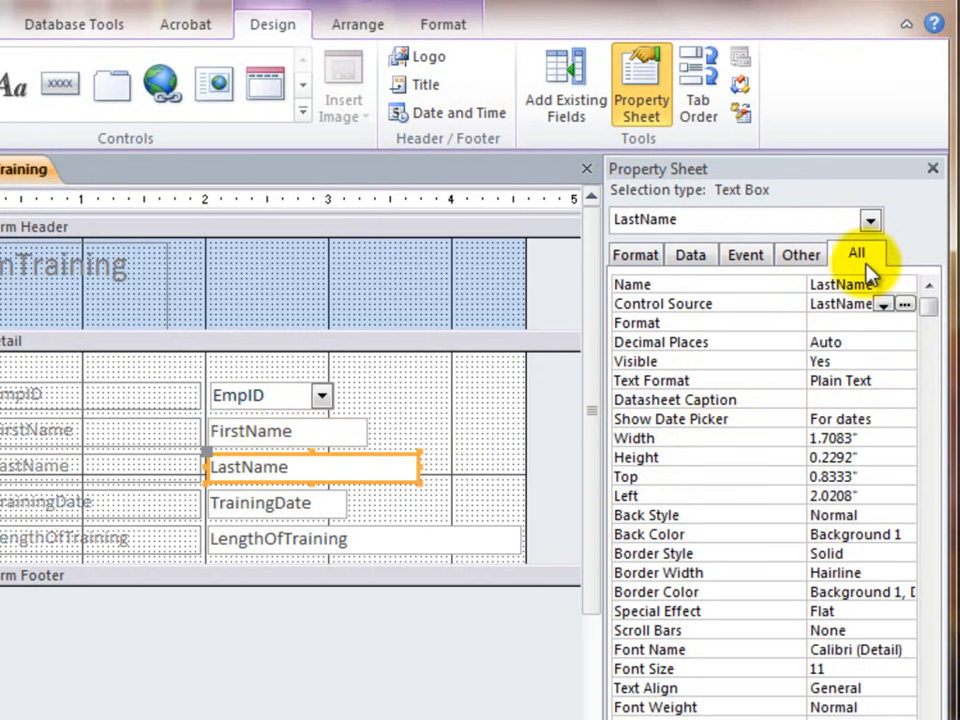
click(812, 298)
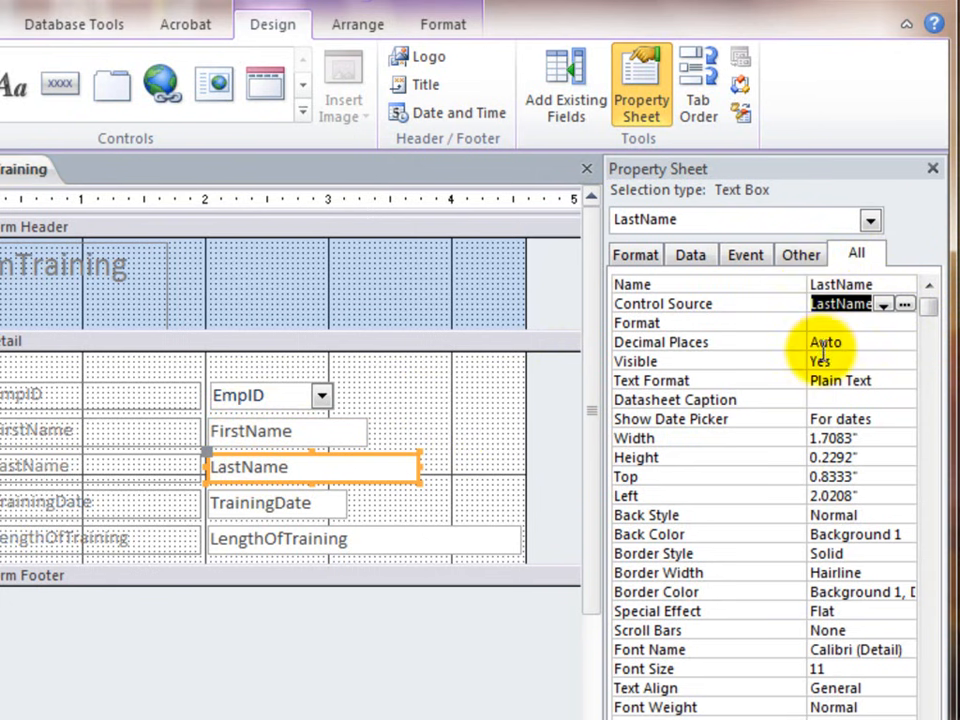
click(816, 284)
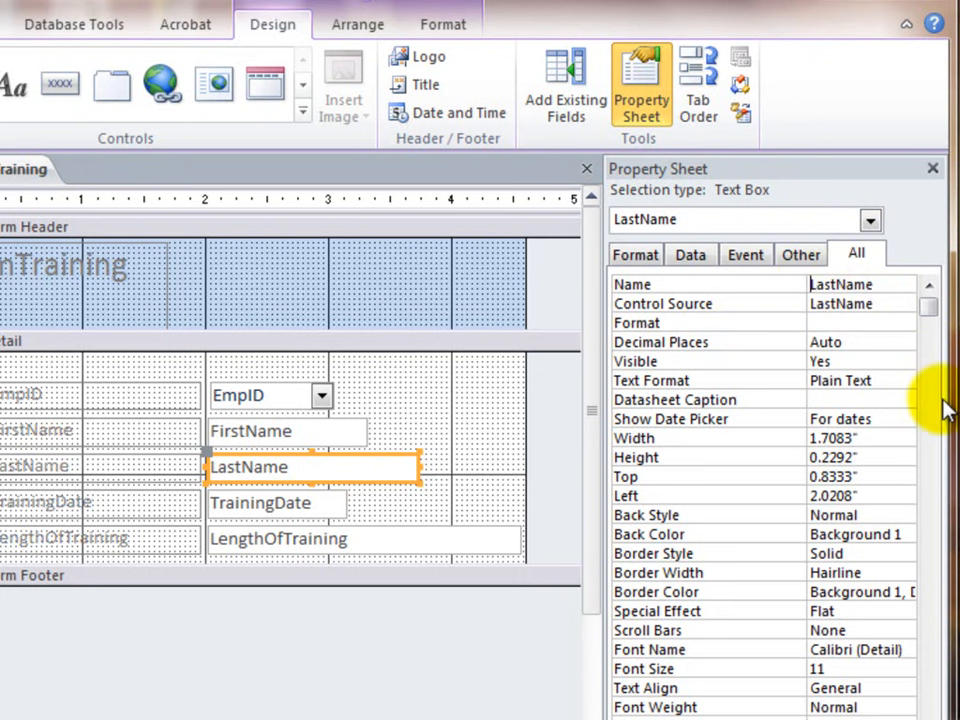
text(txt)
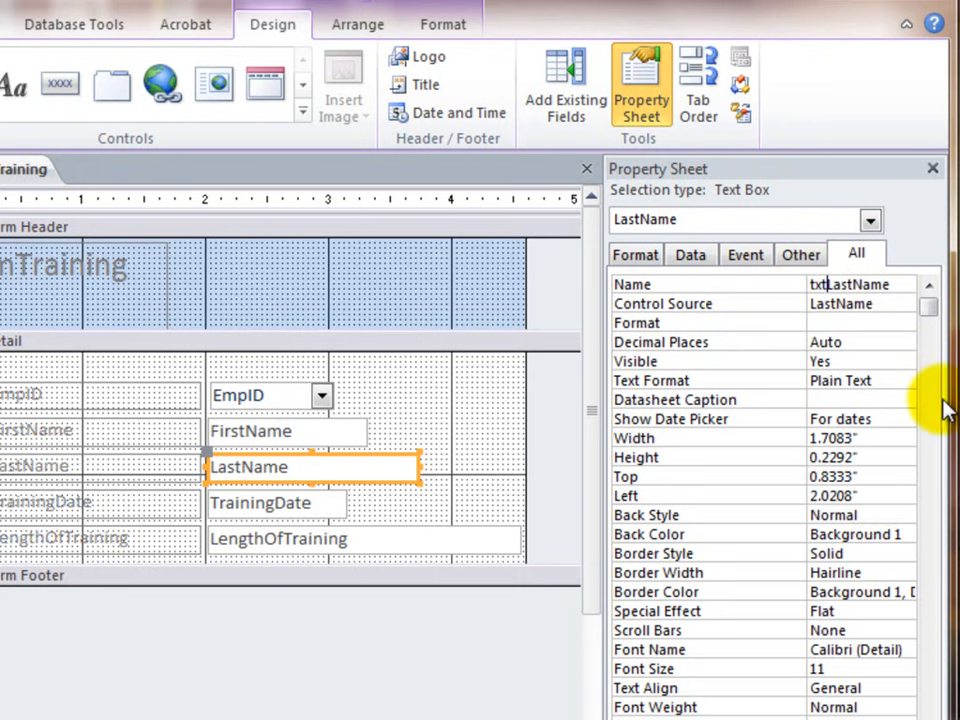
key(Return)
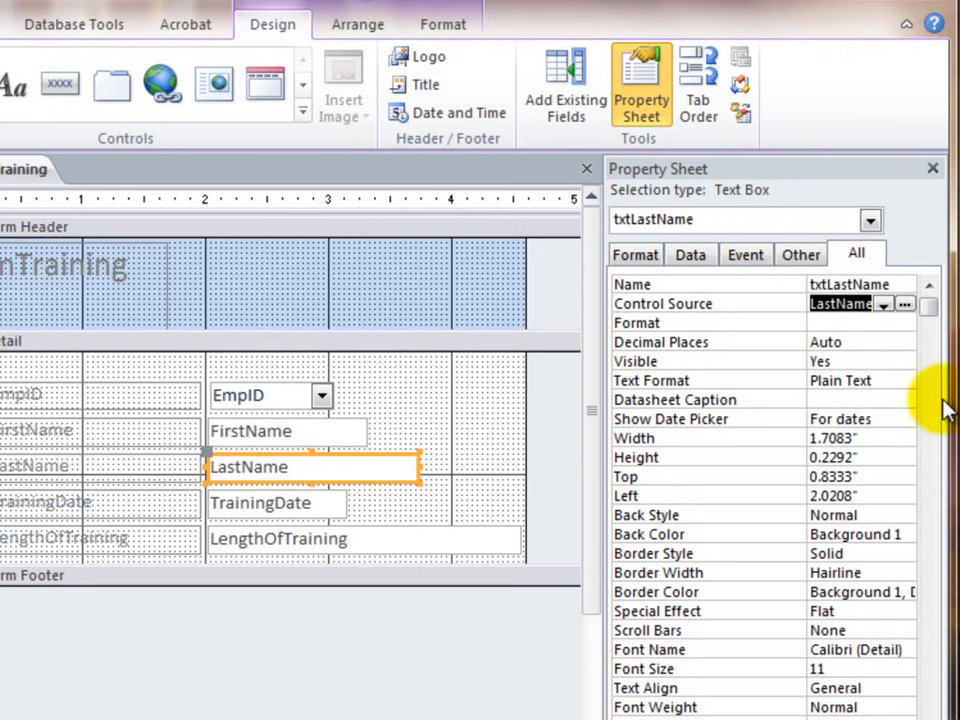
- Check the Name properties of the LastName label, the LastName and FirstName text boxes and the EmpID combo box
click(104, 466)
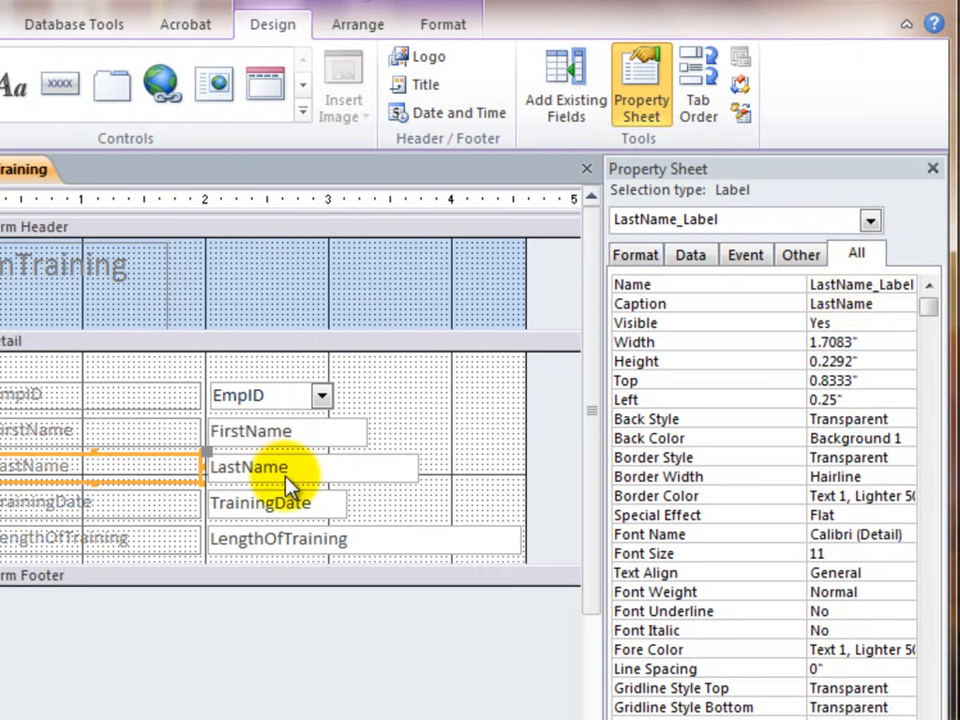
click(314, 470)
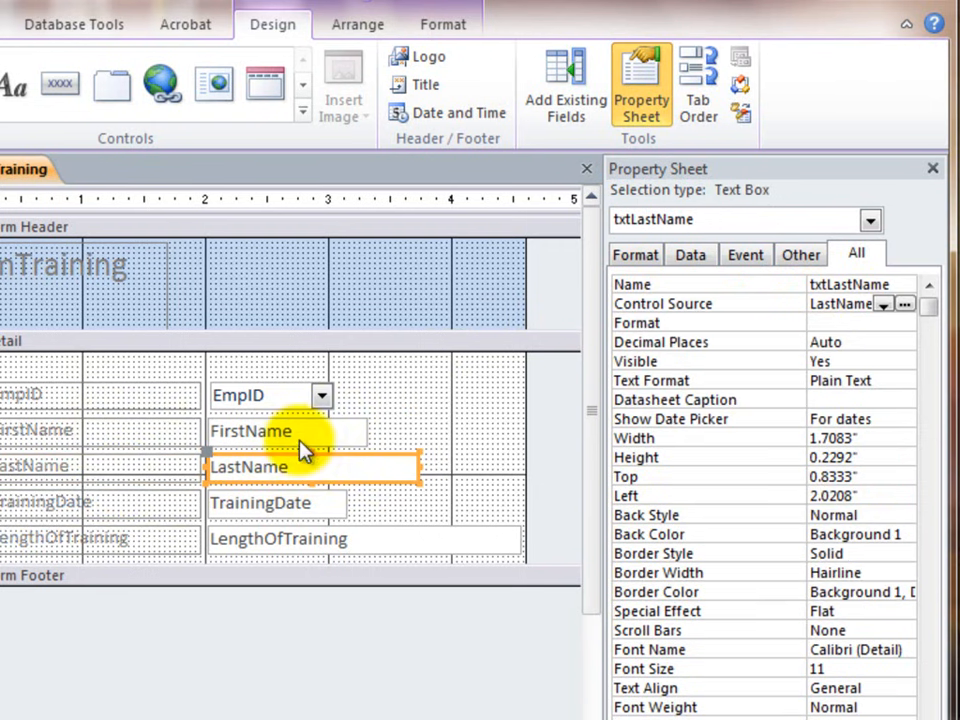
click(295, 436)
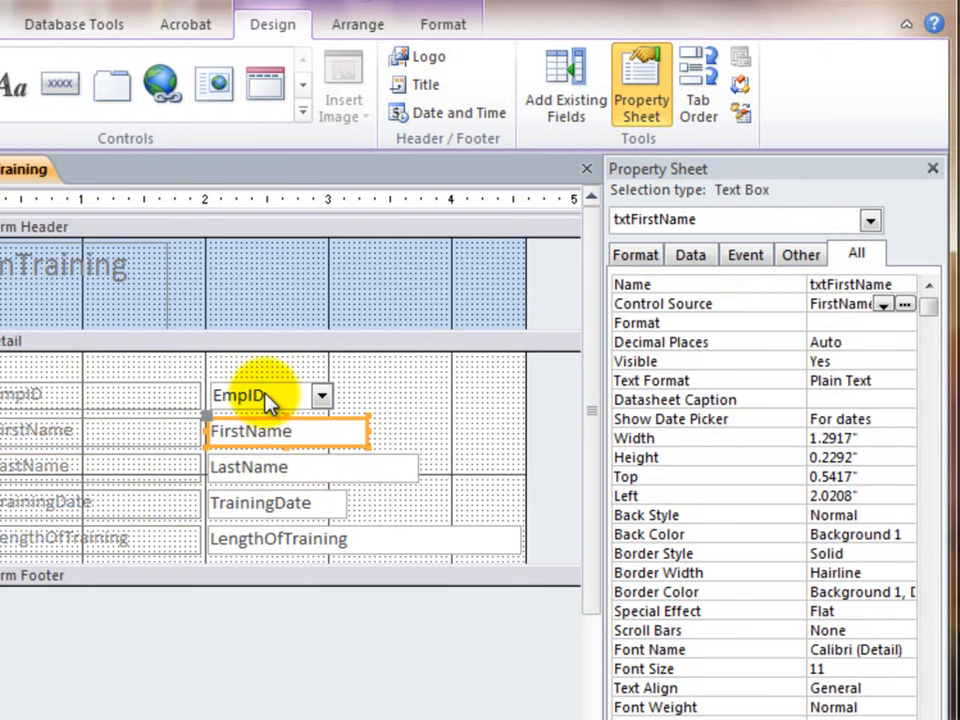
click(267, 395)
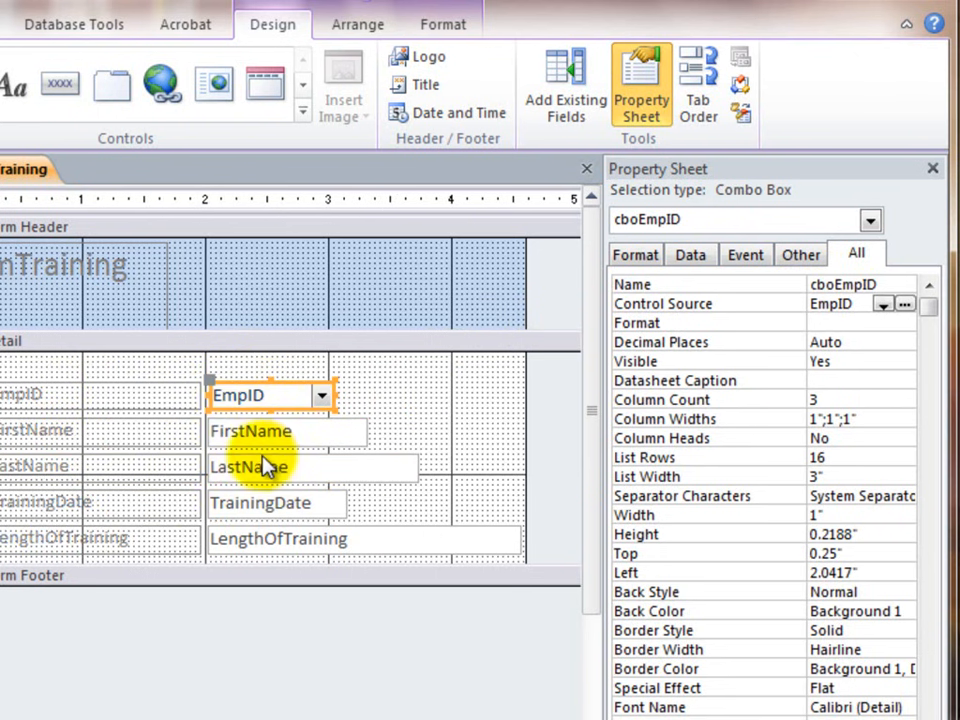
- Create an On Change event procedure for the cboEmpID combo box using the Code Builder
click(745, 260)
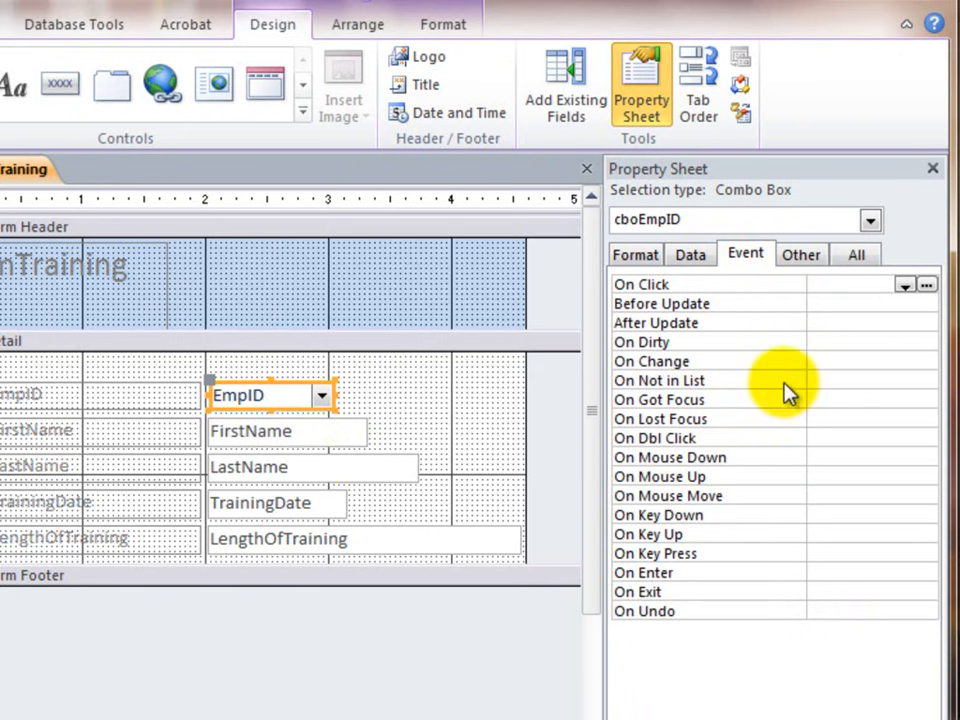
click(841, 362)
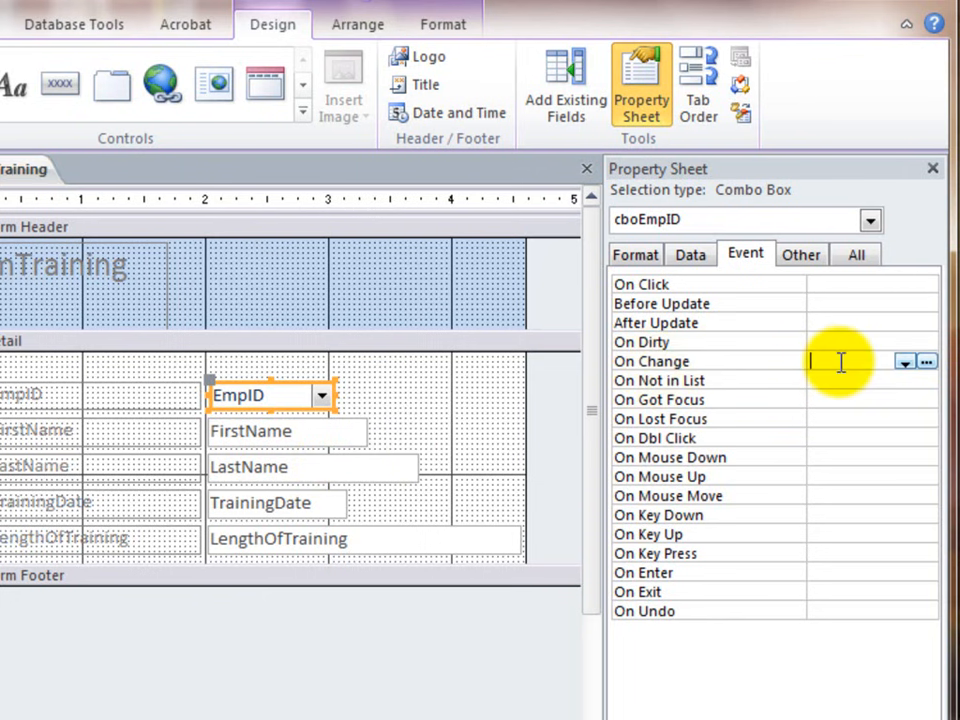
click(928, 362)
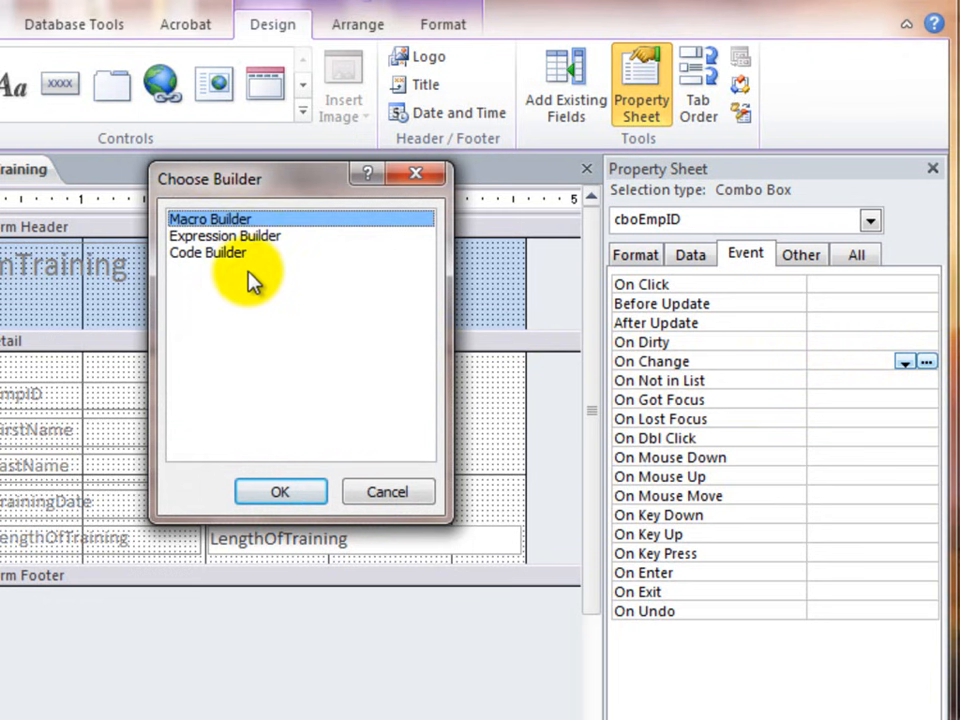
click(212, 254)
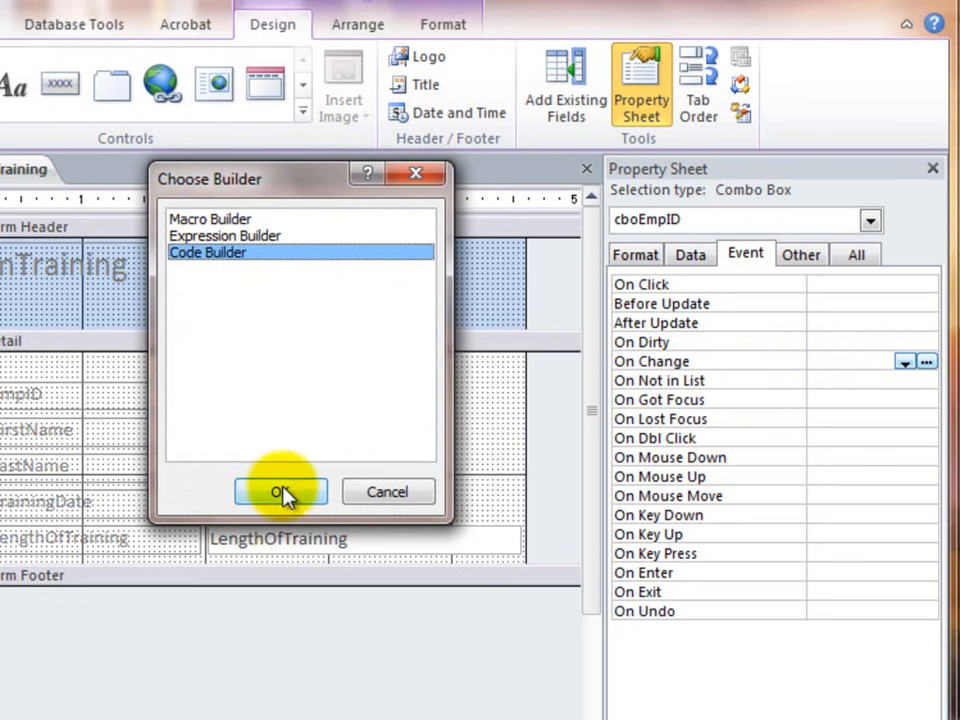
click(282, 491)
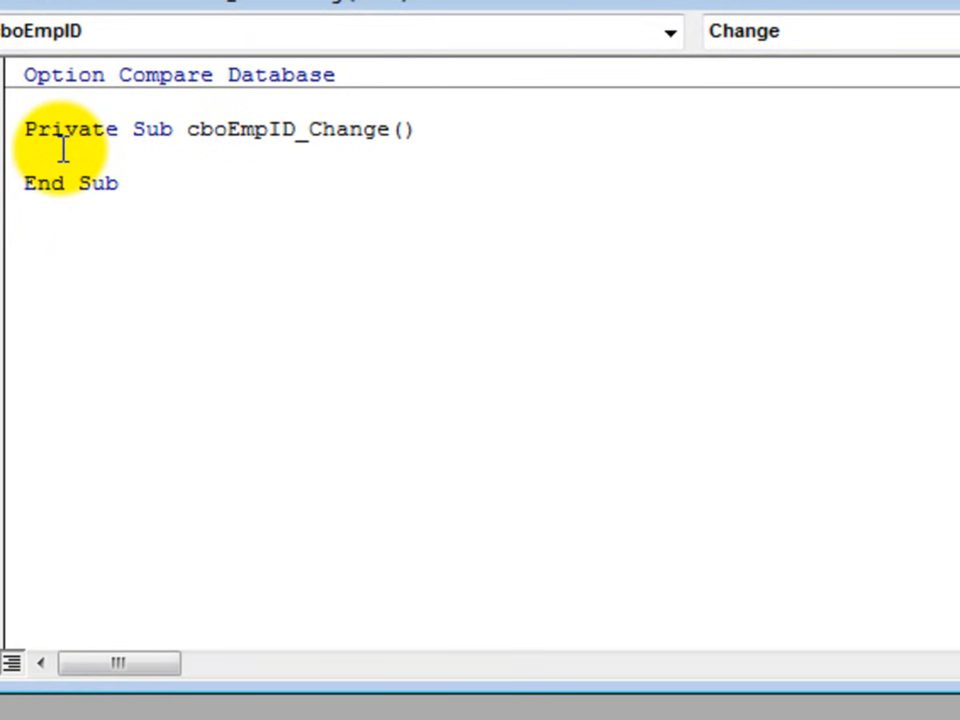
- In cboEmpID_Change, add the line Me.txtFirstName.Value = Me.cboEmpID.Column(1) to fill in the first name
text(me.)
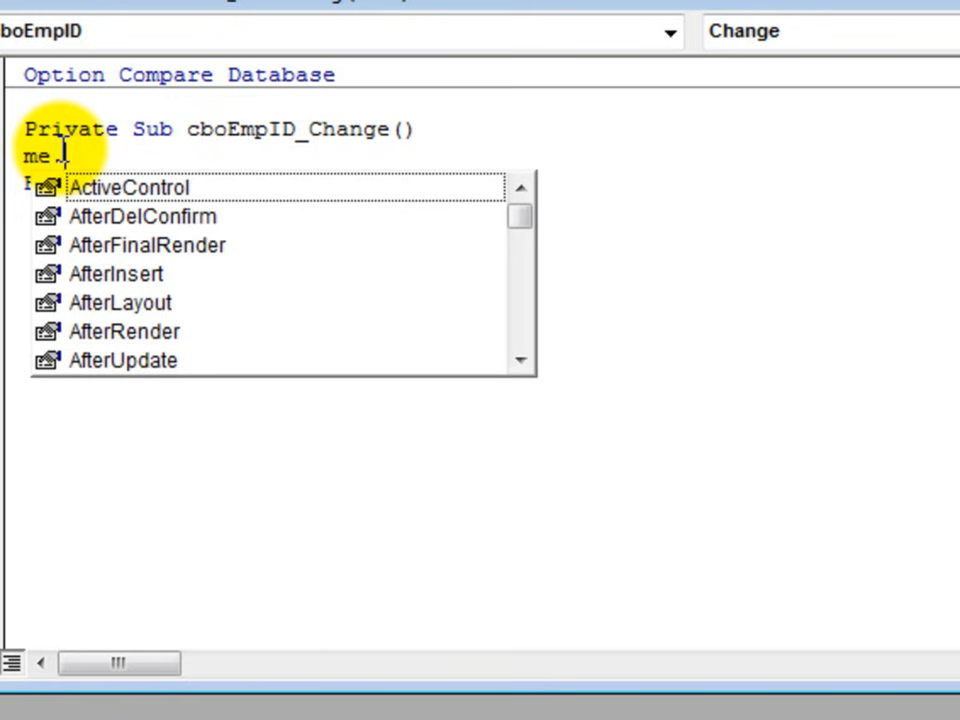
text(txt)
key(Down)
key(Up)
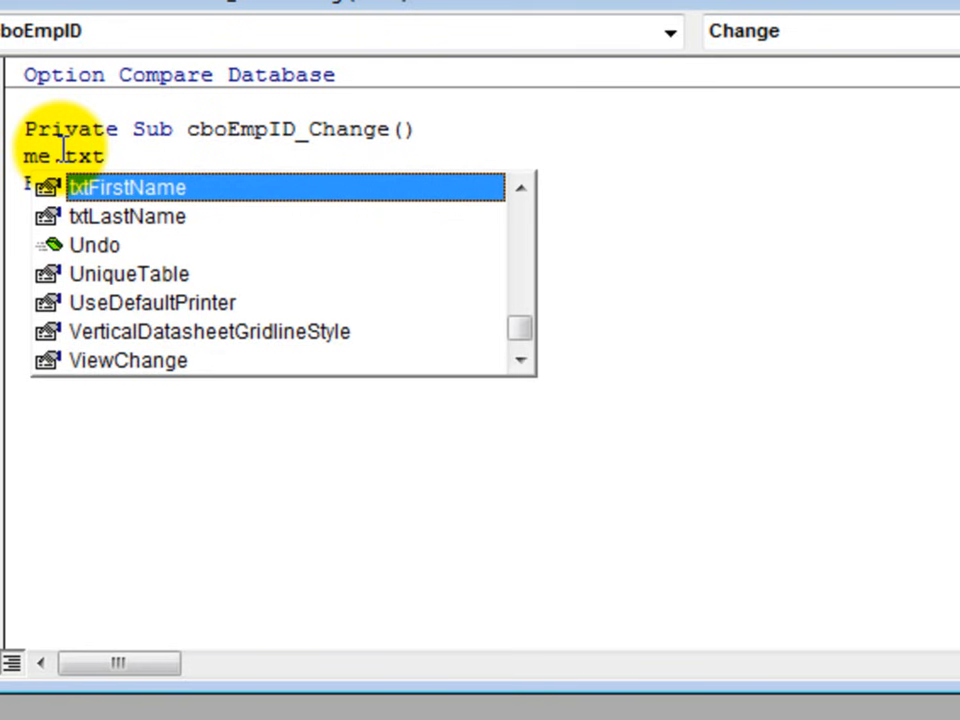
text(FirstName.valu)
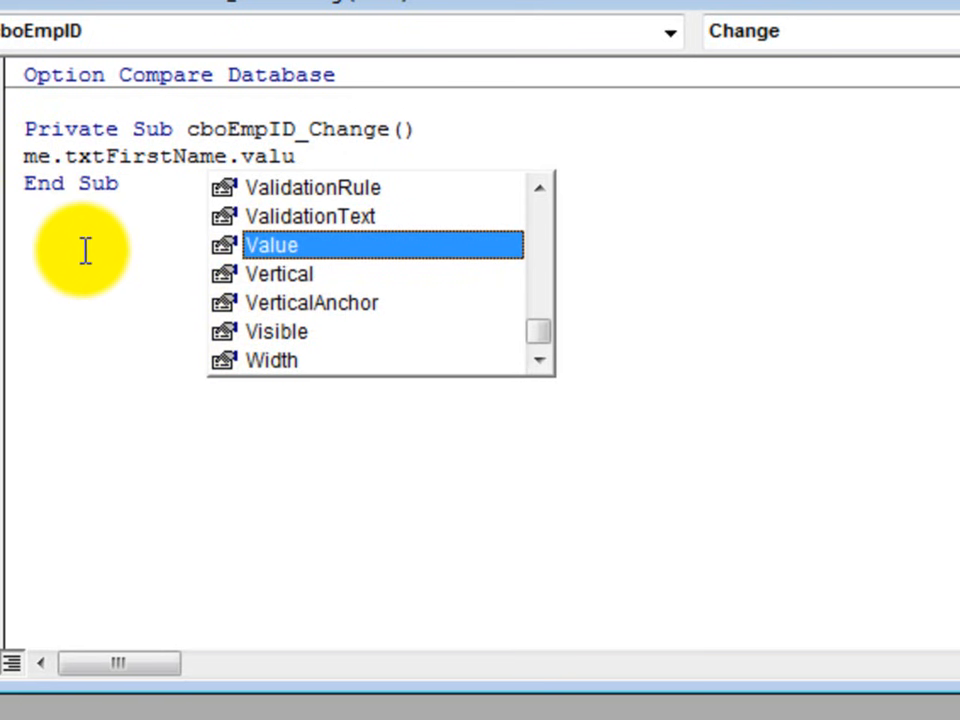
text(=)
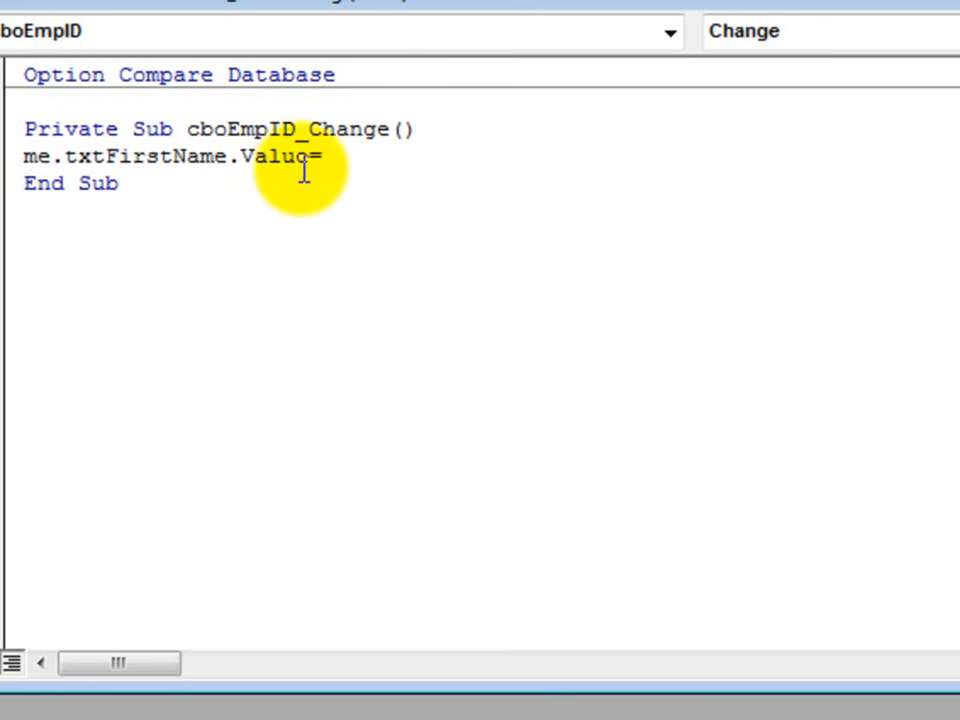
text(me)
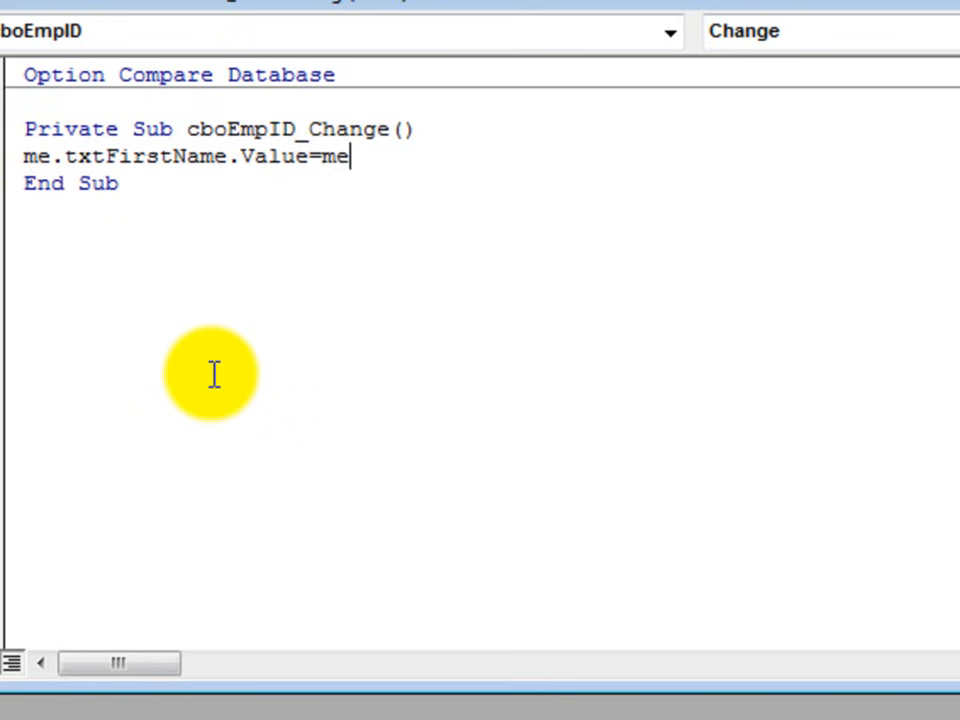
text(.)
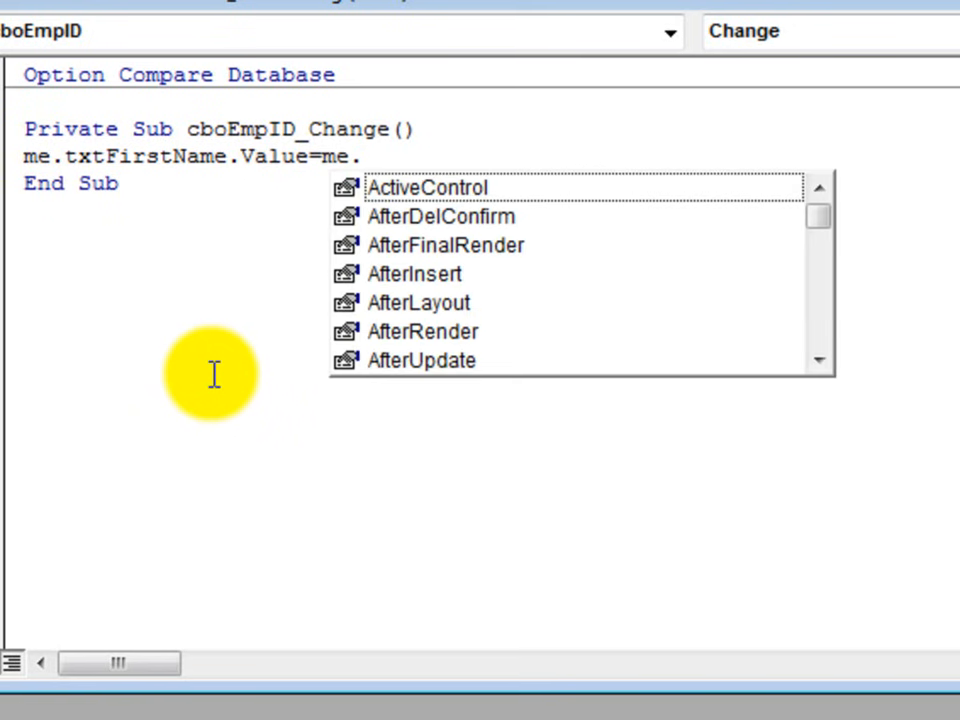
text(cbo)
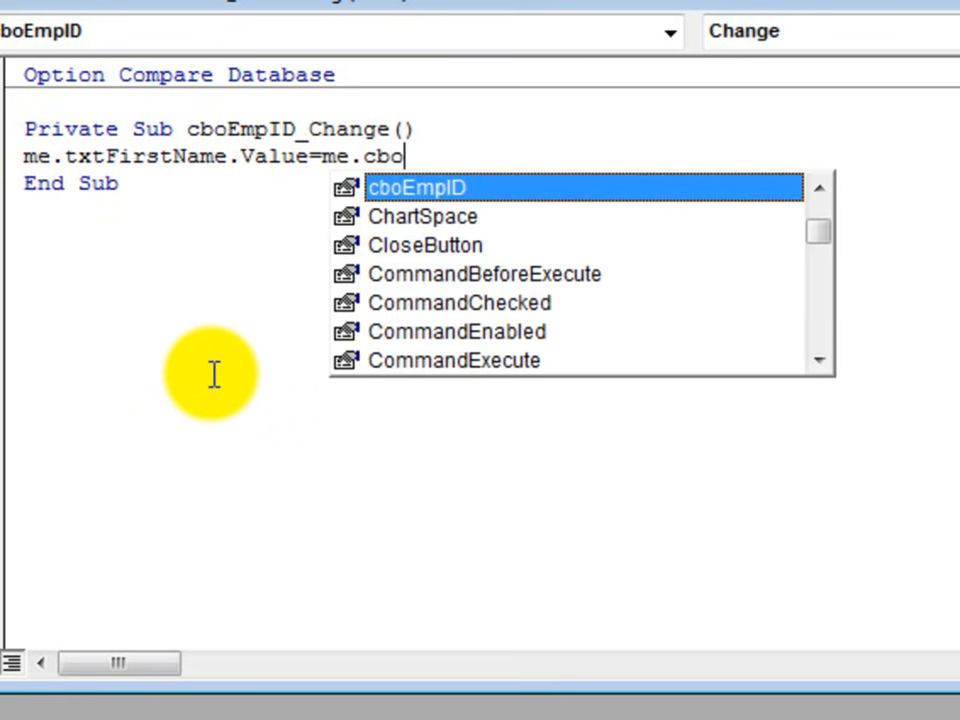
text(EmpID.)
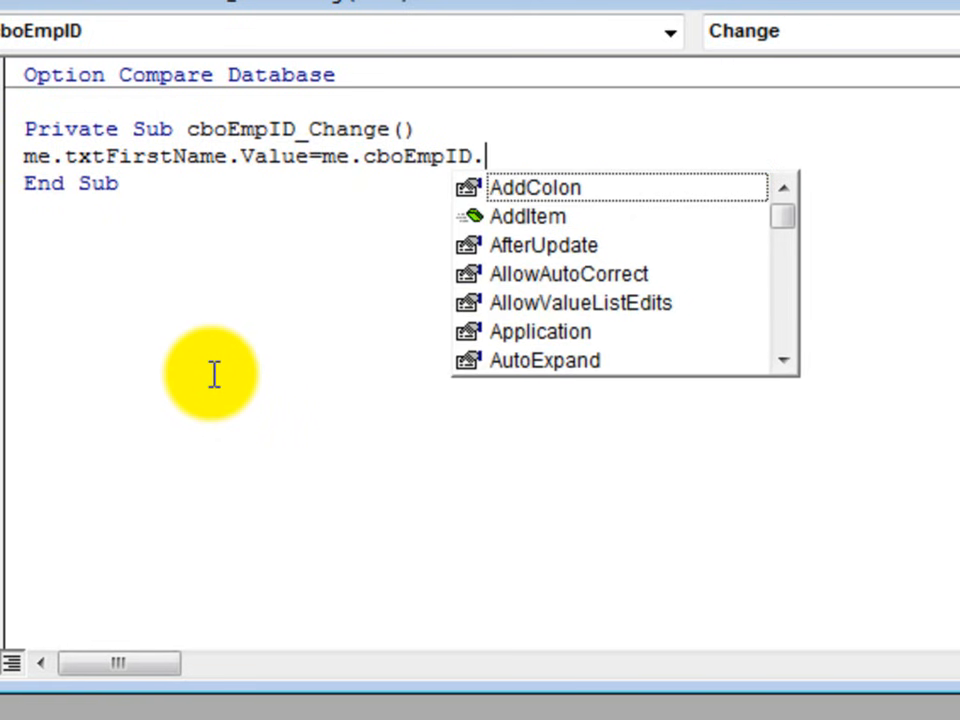
text(col)
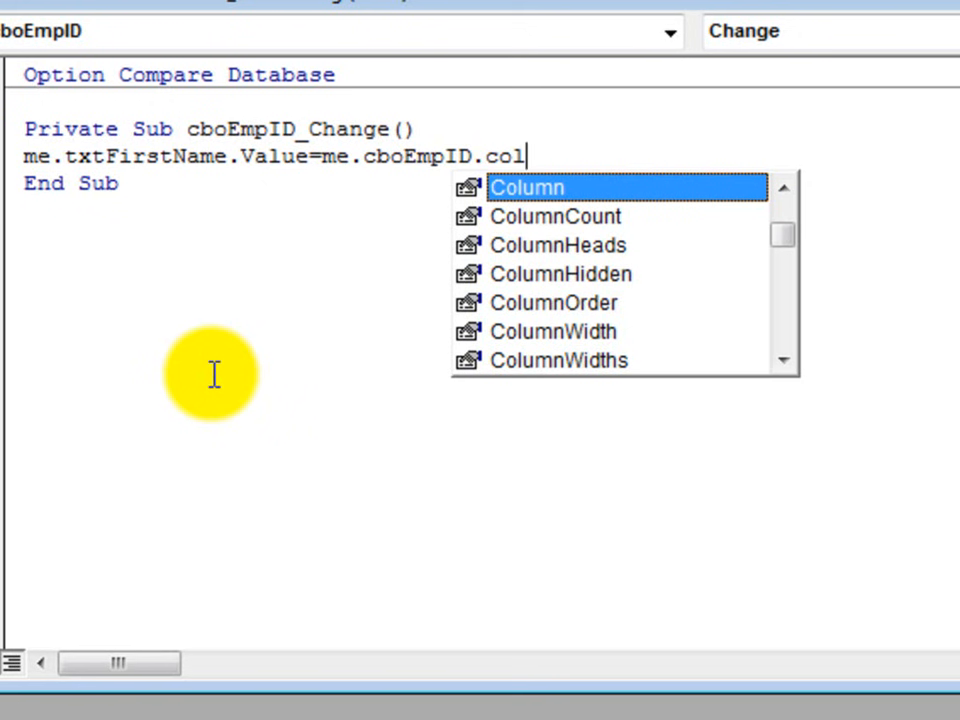
text(()
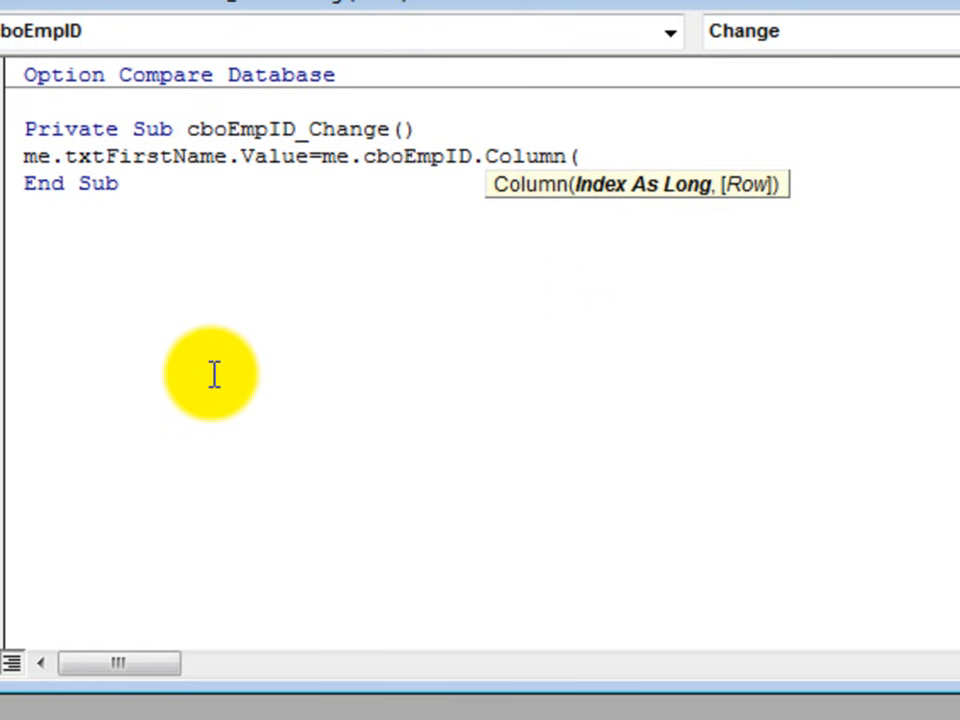
text(1))
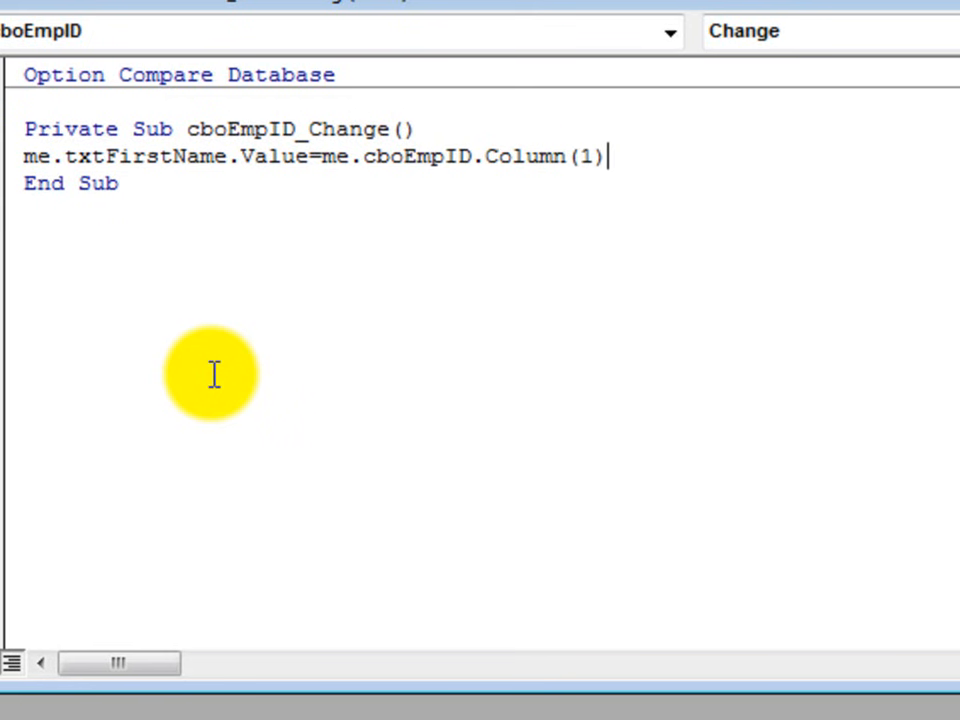
key(Return)
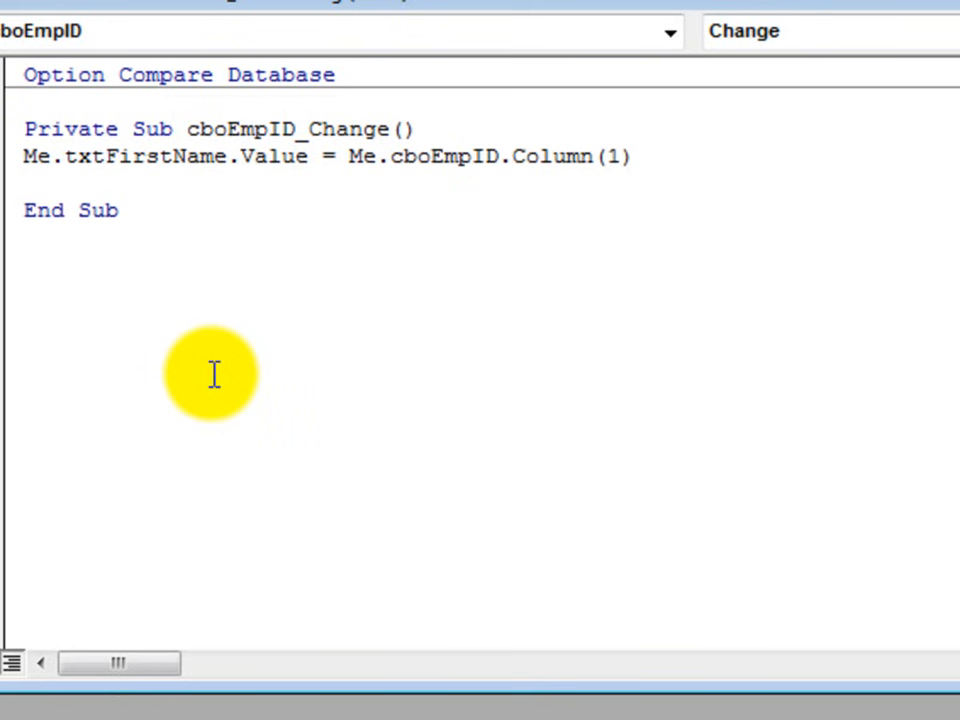
- Add the line Me.txtLastName.Value = Me.cboEmpID.Column(2) beneath the first-name assignment and return to the form design
text(me.txt)
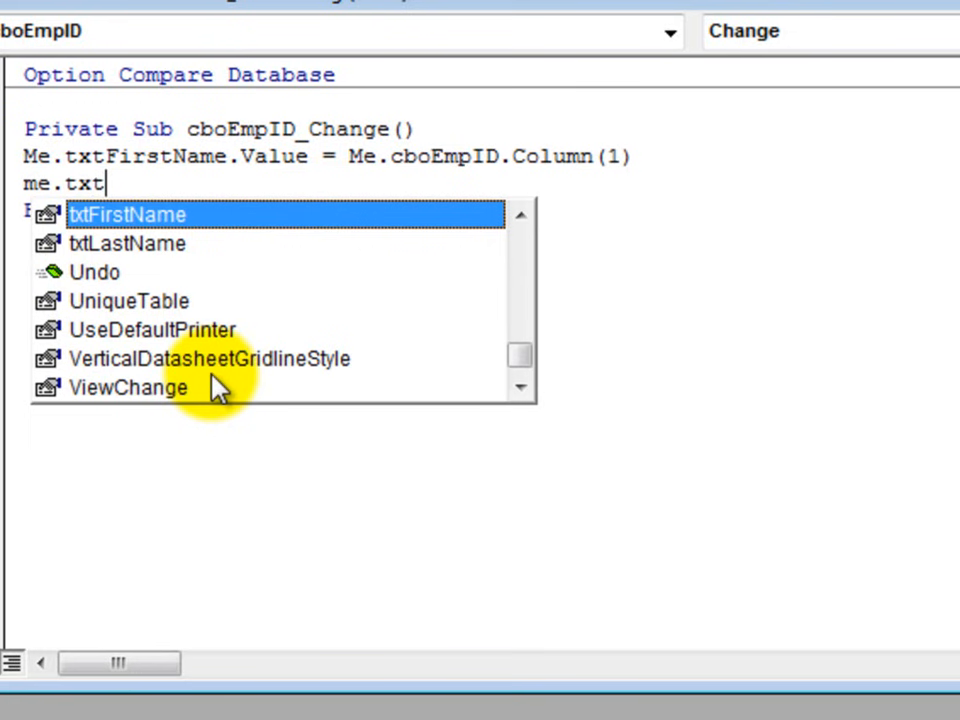
key(Down)
text(LastName.vel)
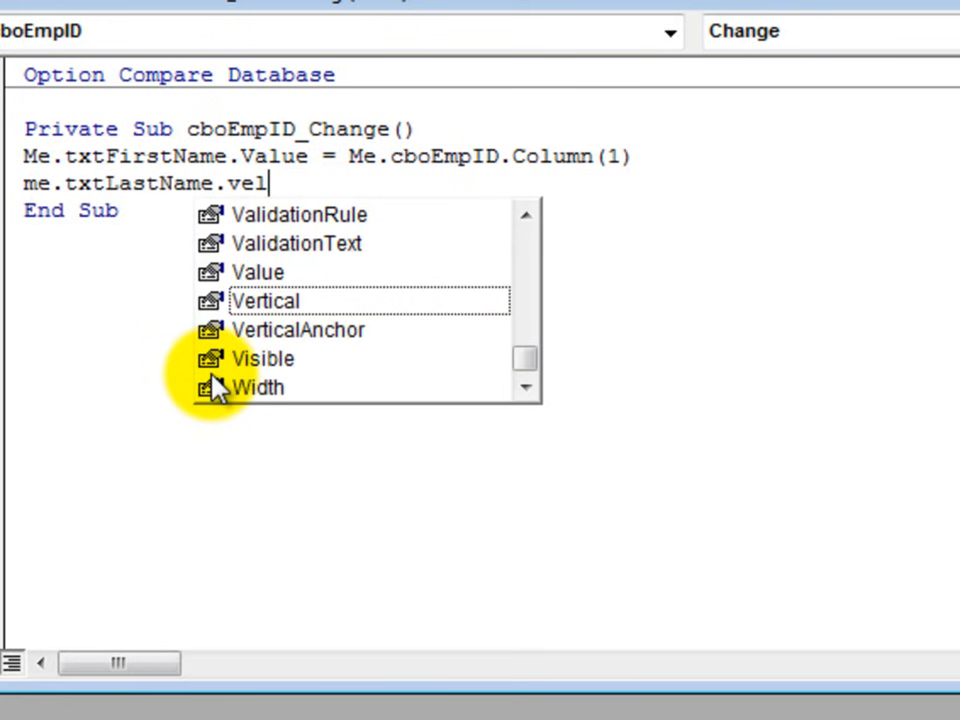
key(BackSpace)
key(BackSpace)
text(aly)
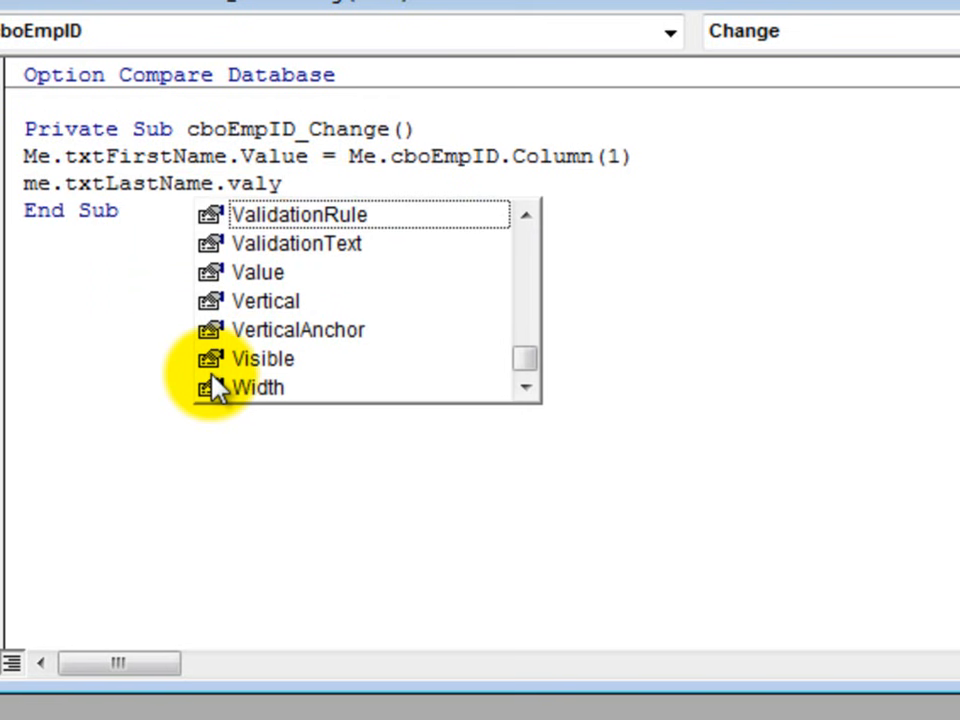
key(BackSpace)
text(u)
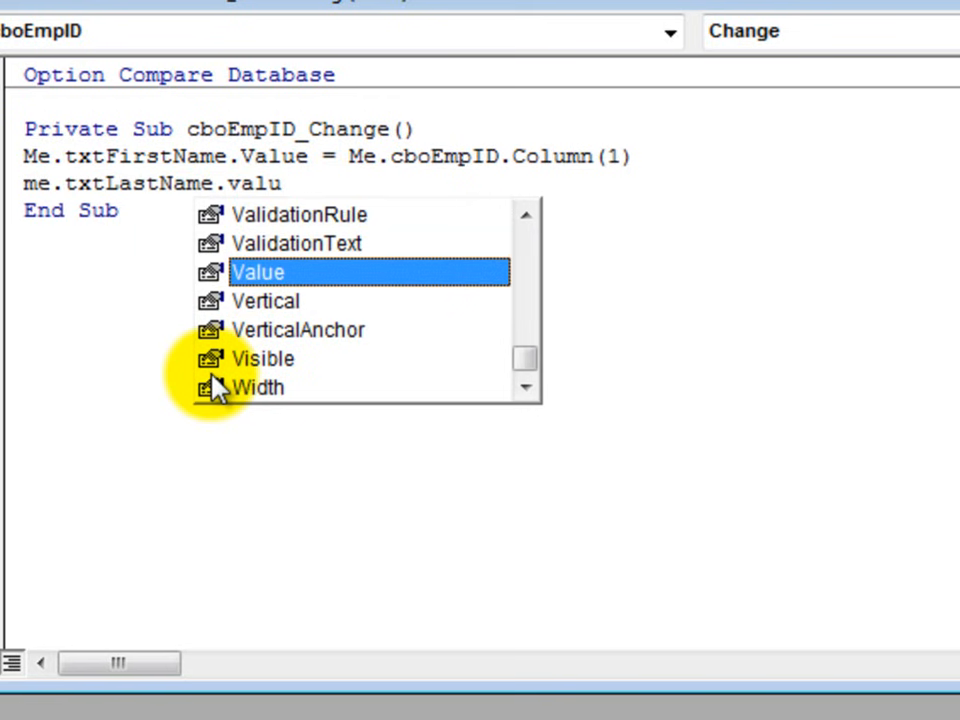
text(=me)
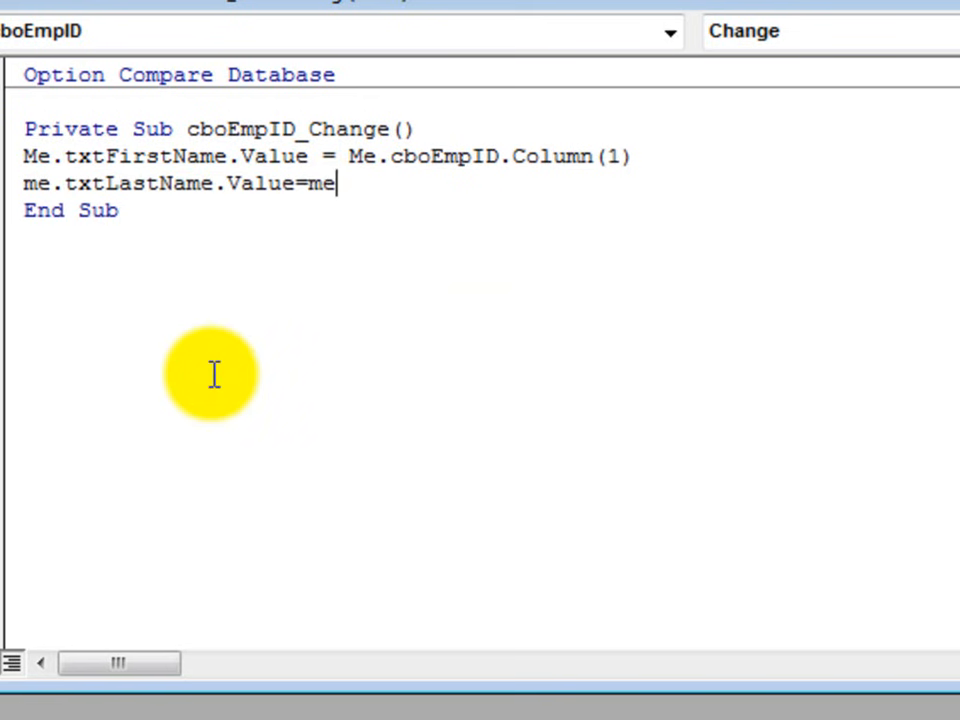
text(.cbo)
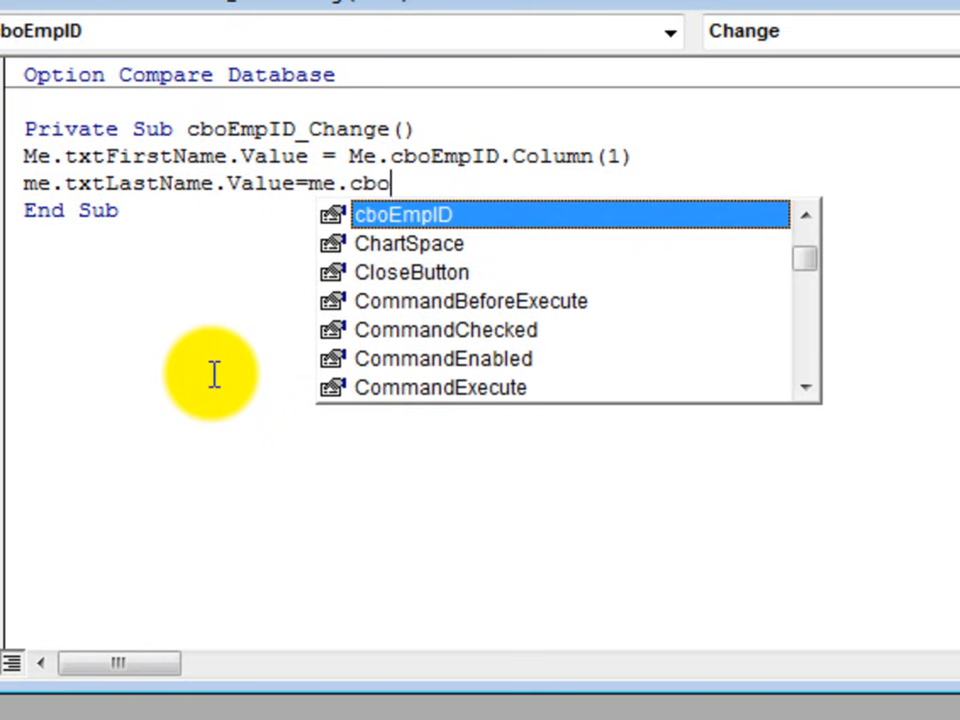
text(EmpID.co)
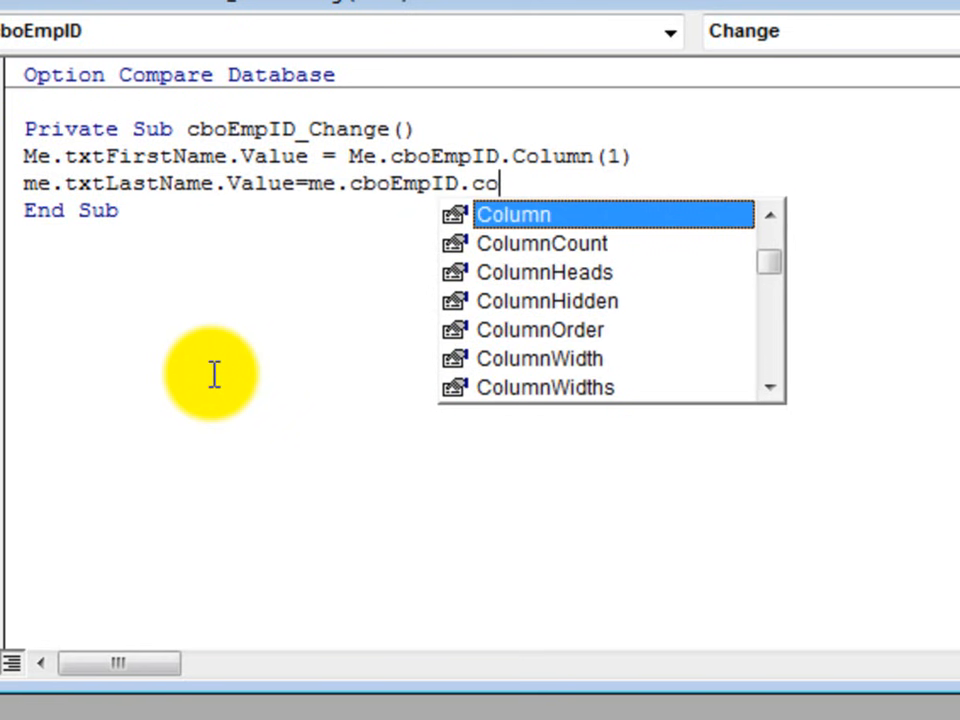
text(lumn()
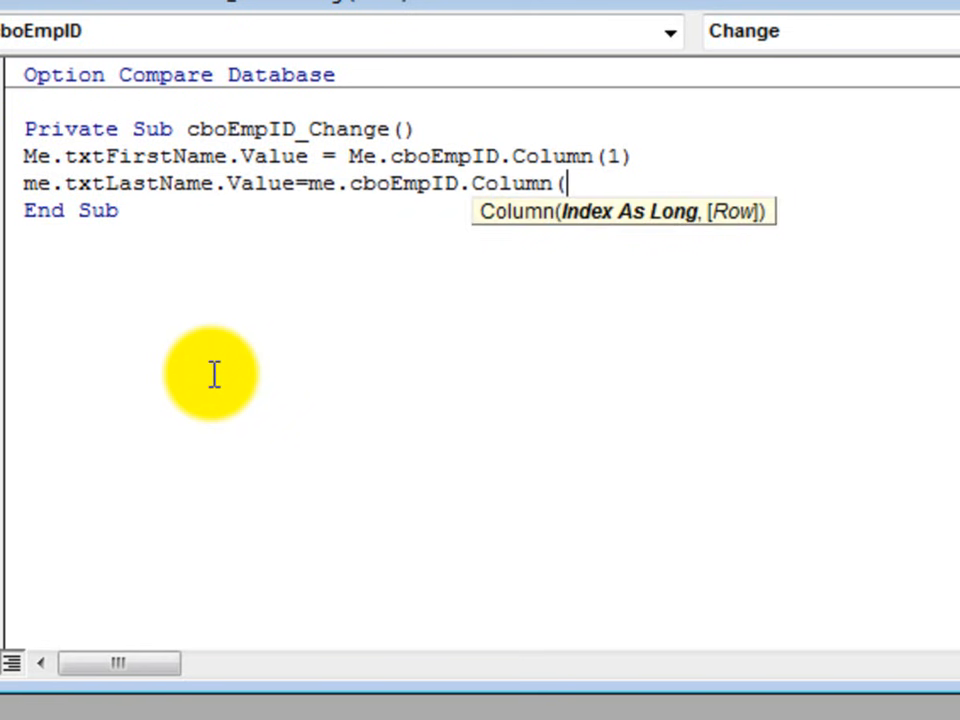
text(2))
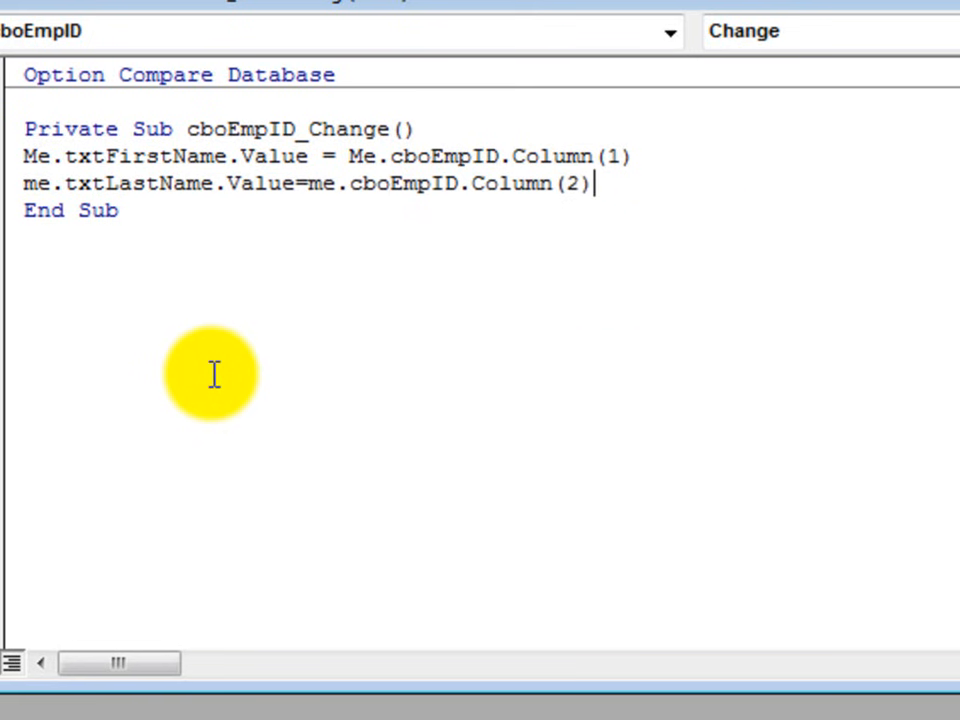
key(Return)
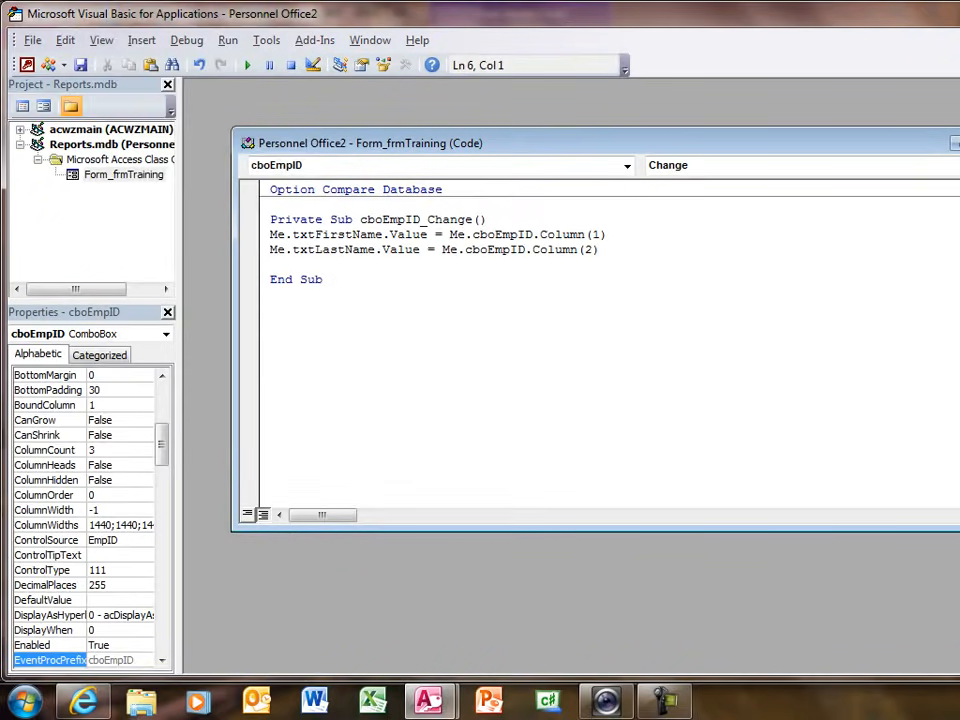
key(alt+q)
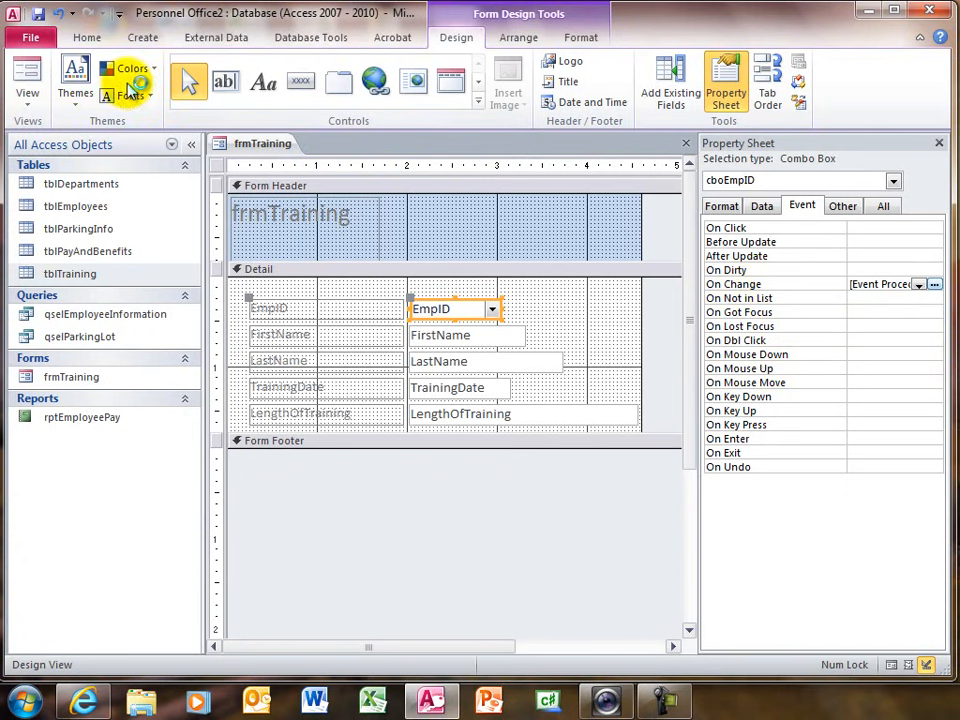
- Switch frmTraining to Form view and choose the first employee in the EmpID list to test the code
click(27, 78)
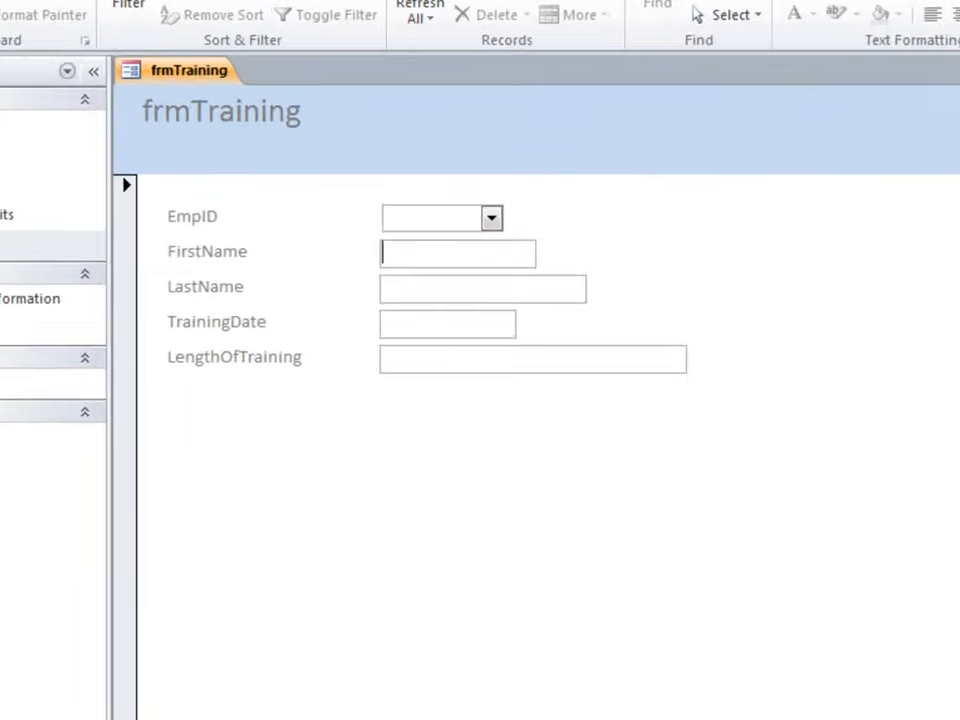
click(497, 158)
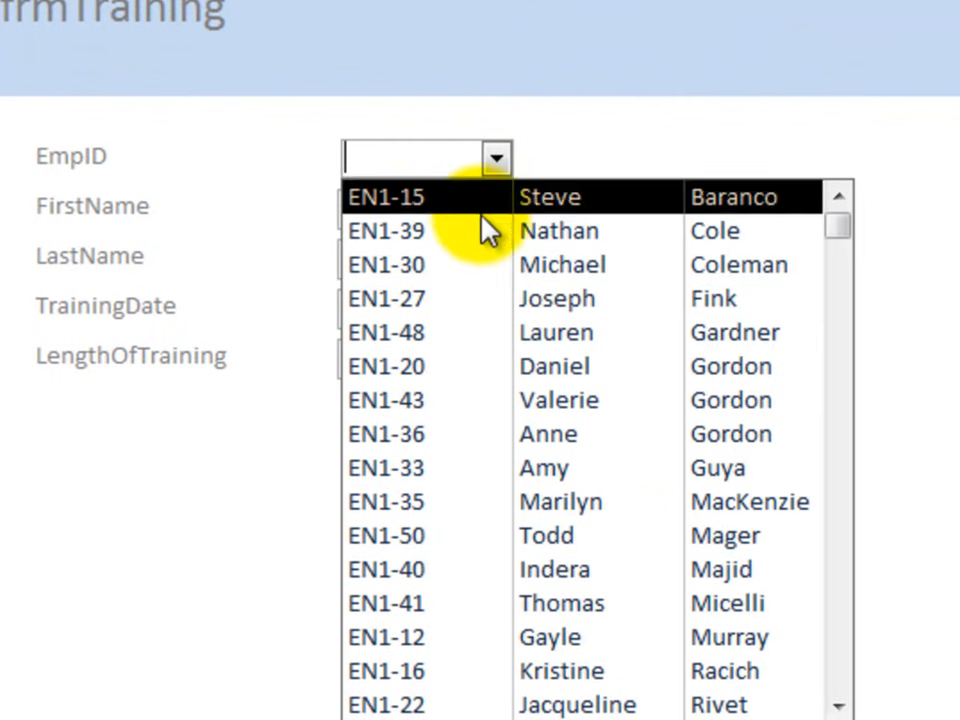
click(437, 198)
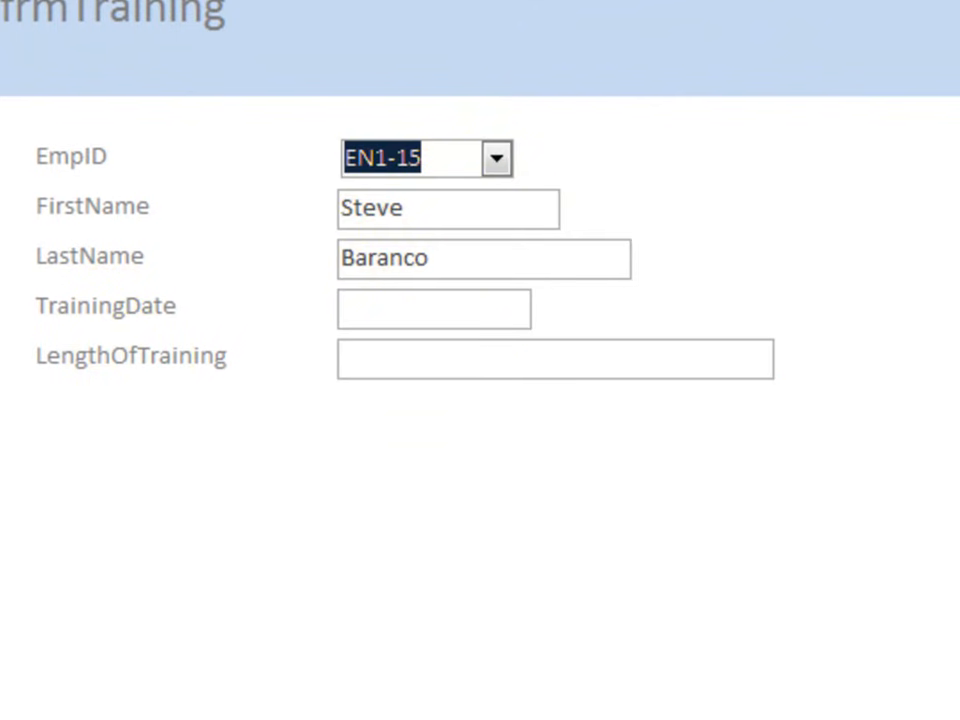
- Start a new training record and choose the sixth employee in the EmpID list
click(262, 719)
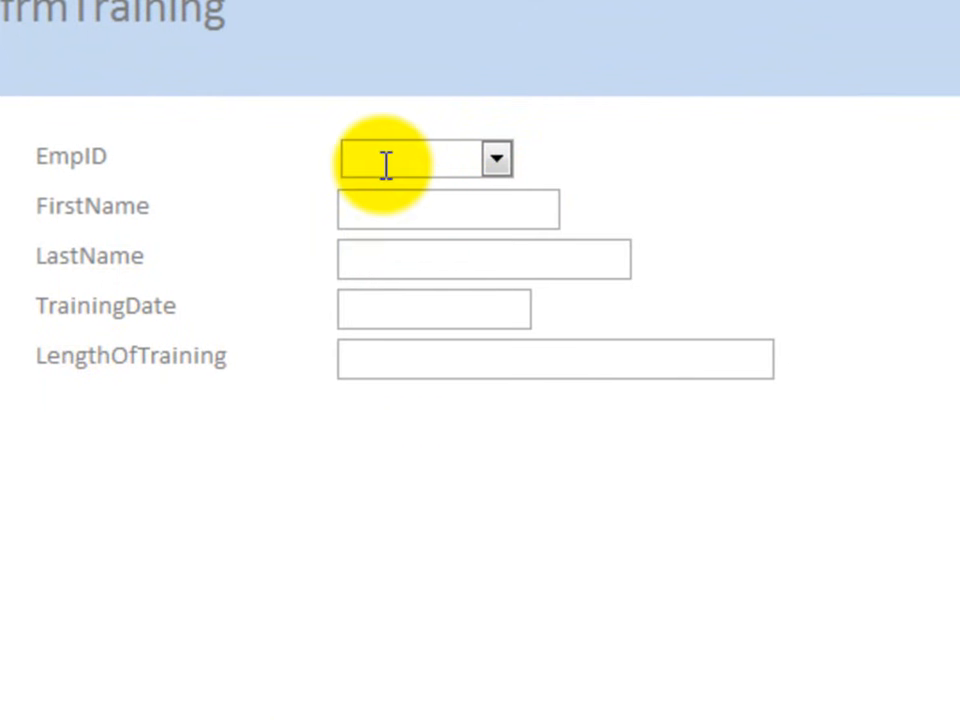
click(496, 157)
click(490, 385)
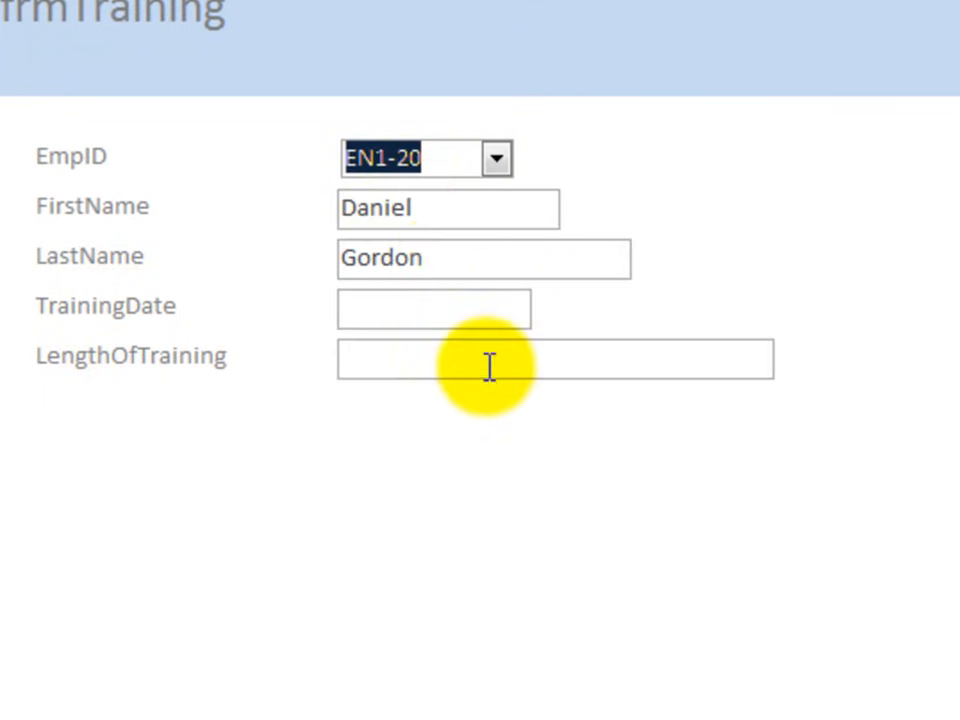
- Set the record's TrainingDate to 5/15/2012 and LengthOfTraining to 4, and advance to a blank record
click(403, 296)
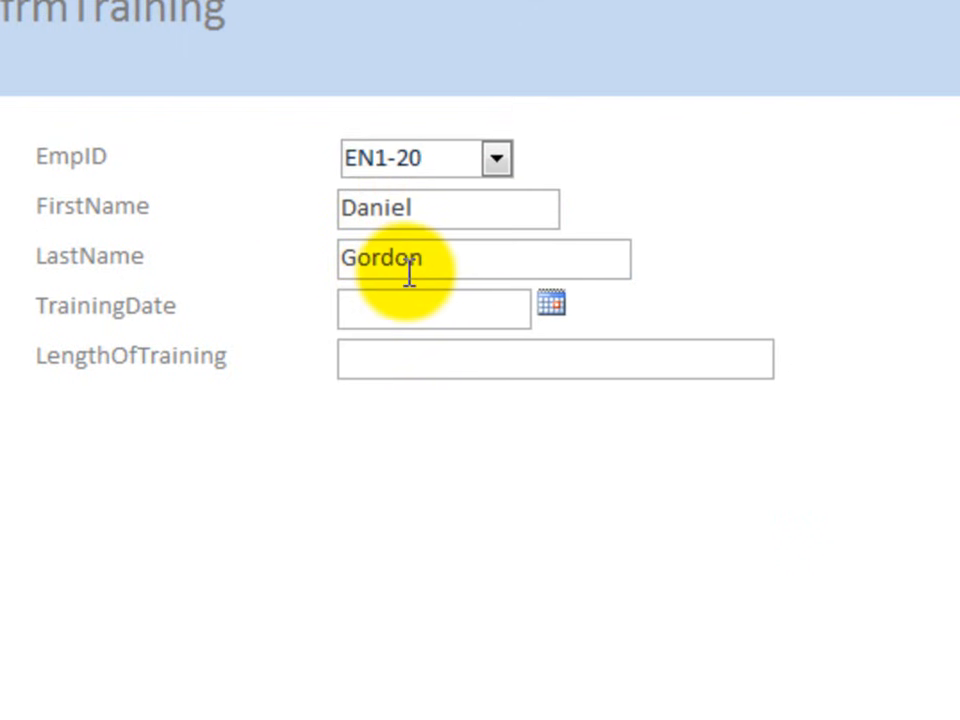
click(551, 303)
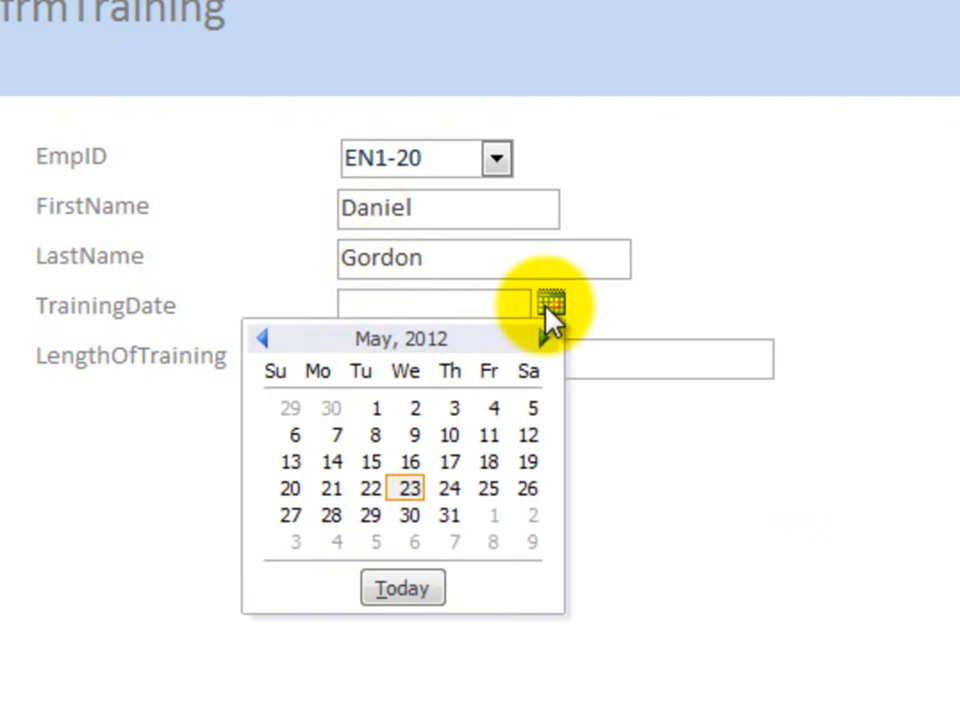
click(371, 463)
click(518, 355)
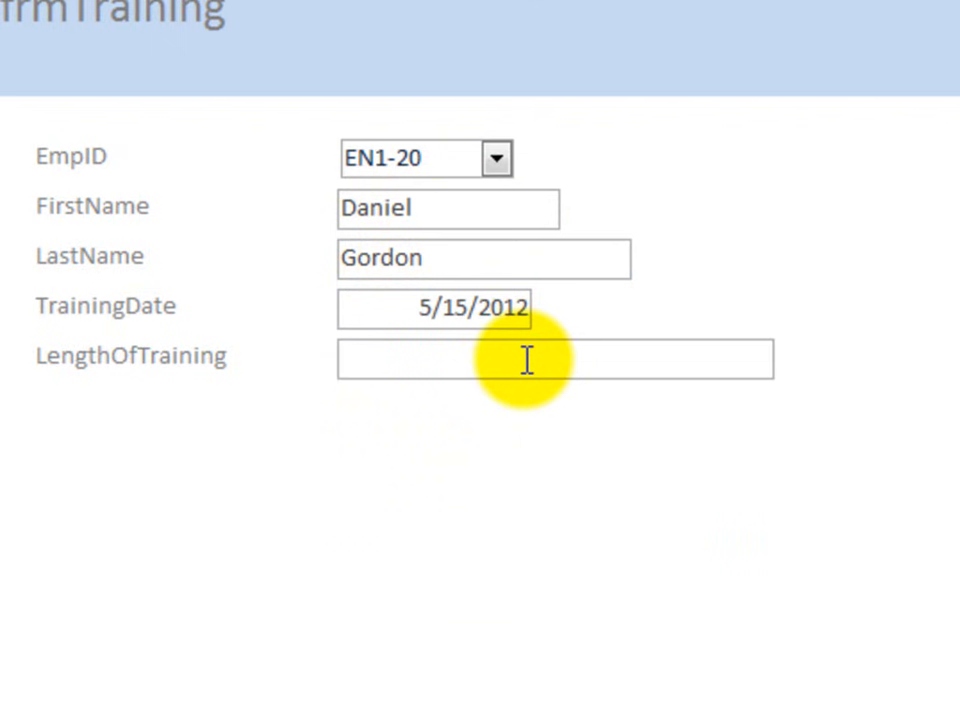
text(4)
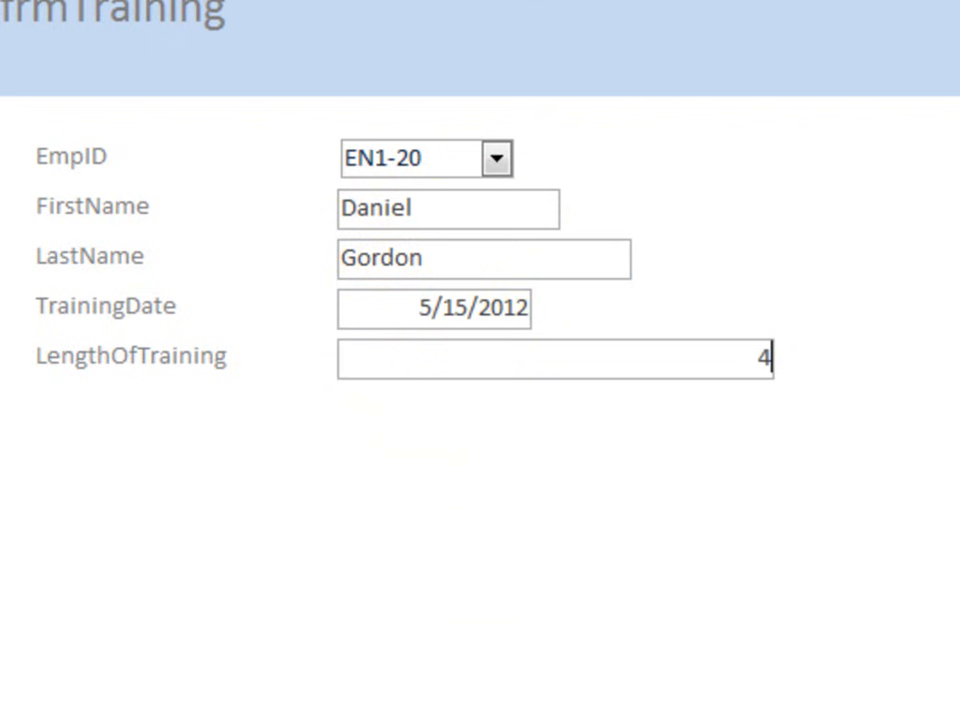
click(190, 718)
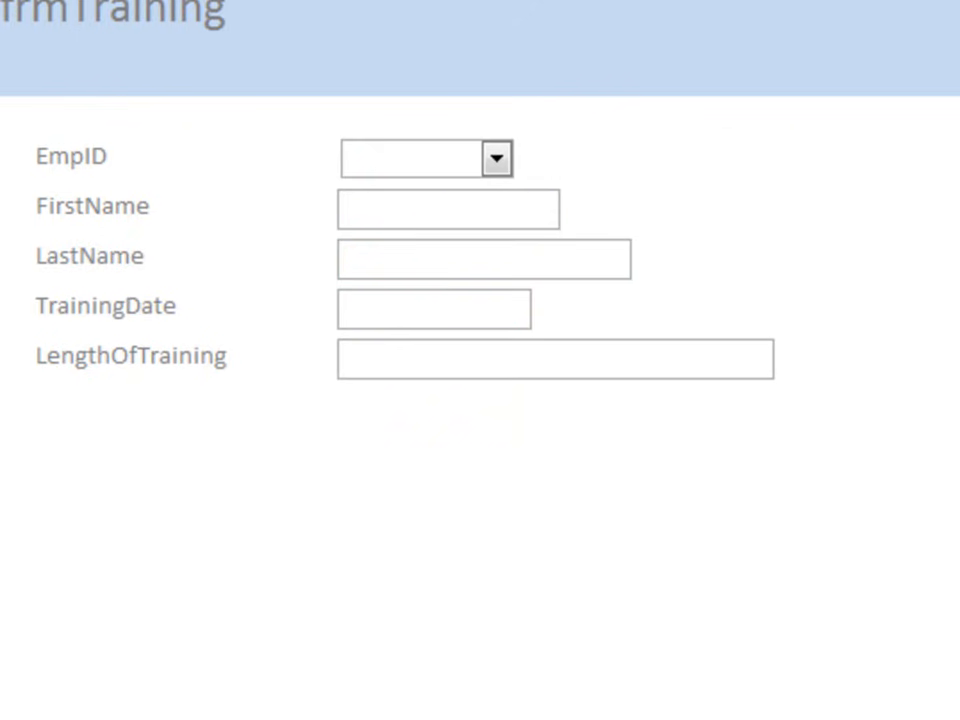
- Close frmTraining with its design changes saved, and check the entered records in the tblTraining table
click(938, 144)
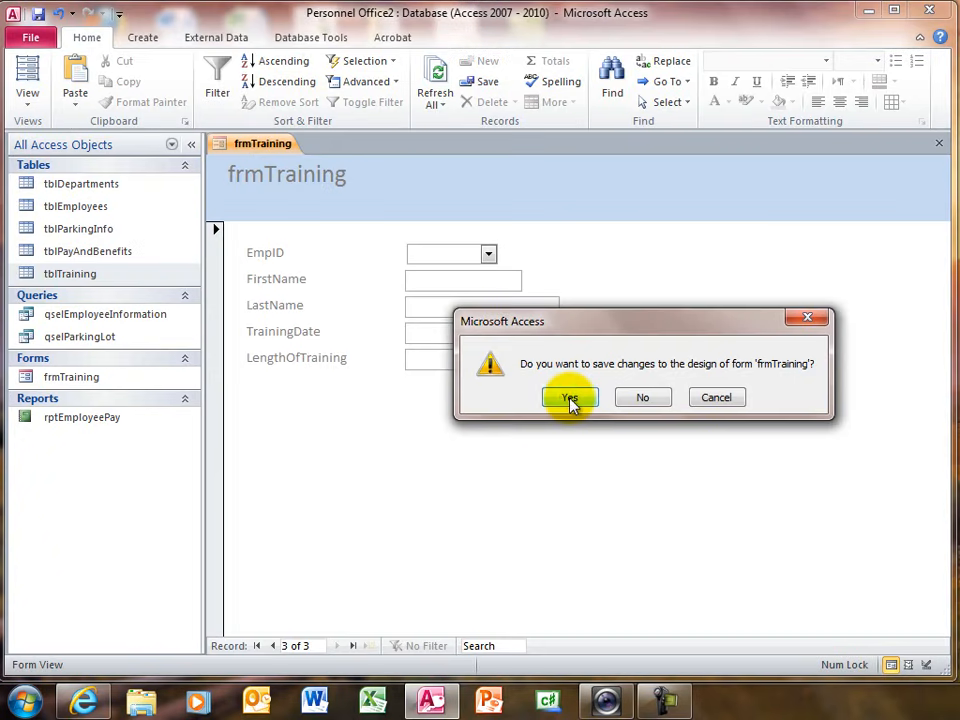
click(569, 398)
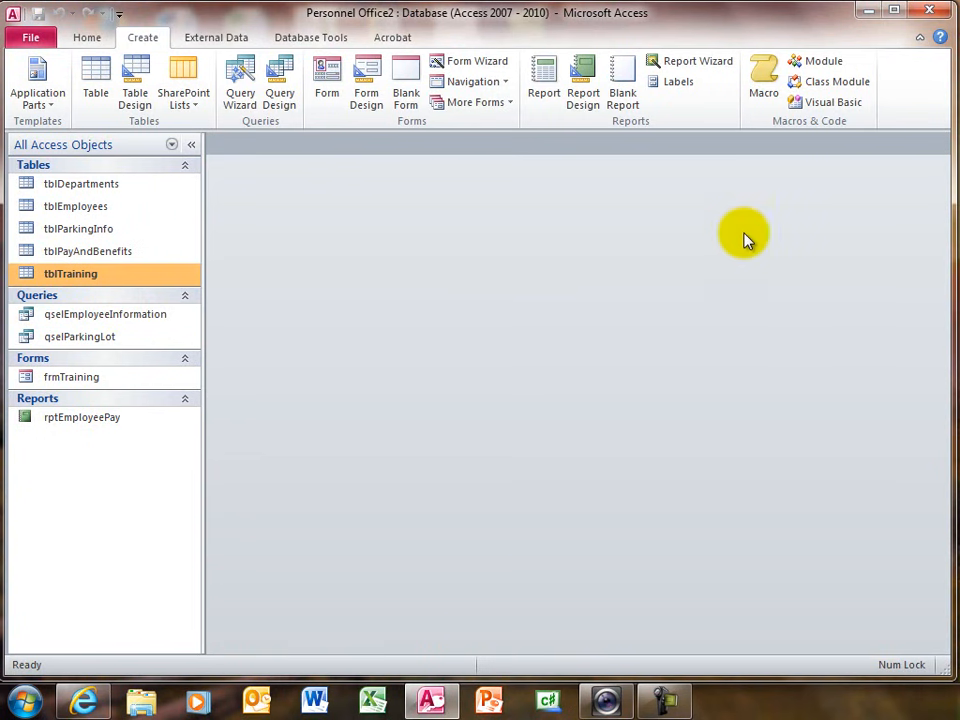
double_click(45, 274)
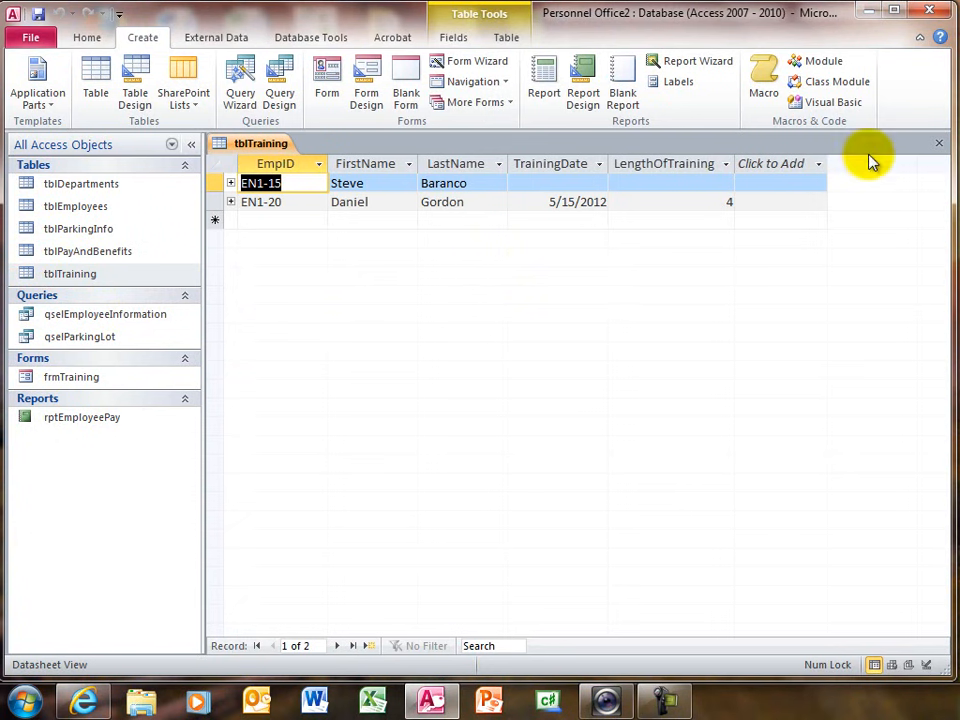
click(940, 147)
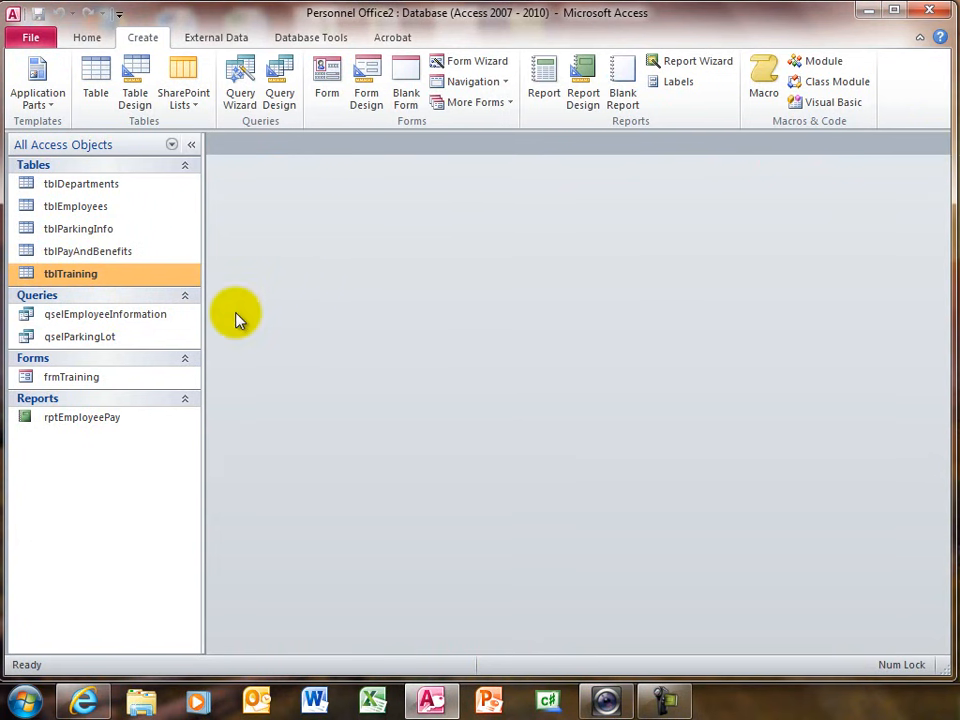
- Reopen frmTraining in Design view and open the On Change event procedure of cboEmpID for review
right_click(64, 384)
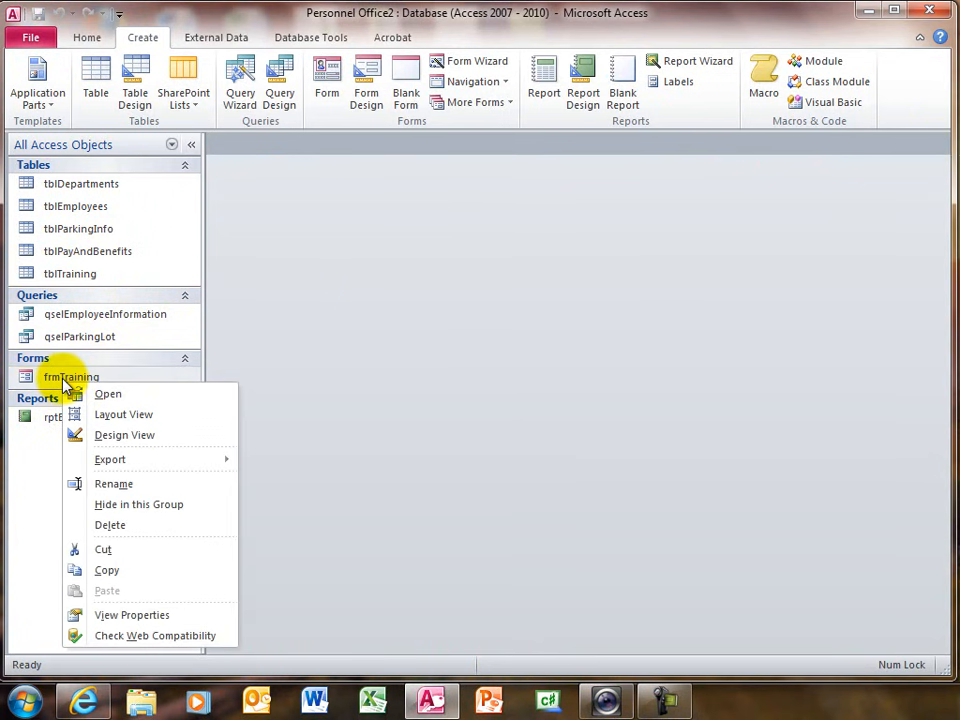
click(120, 436)
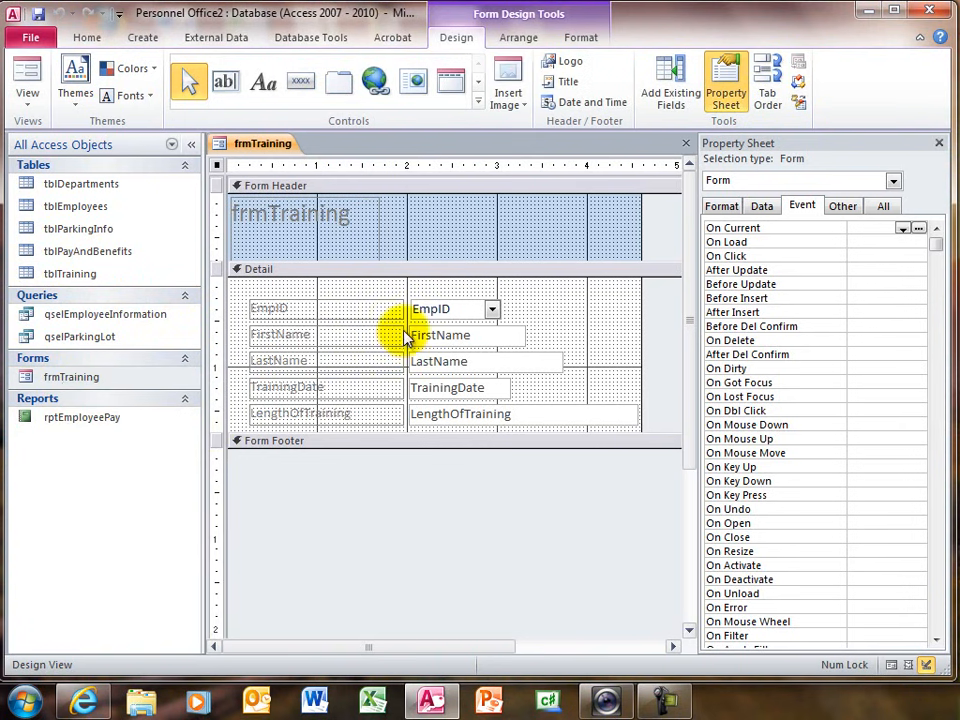
click(439, 306)
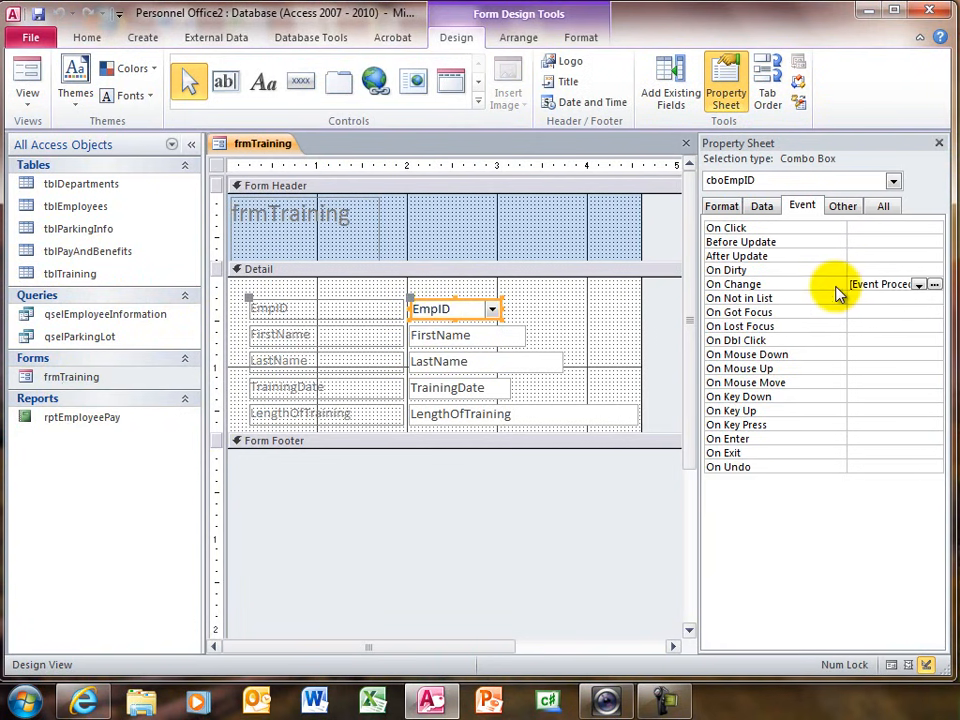
click(935, 286)
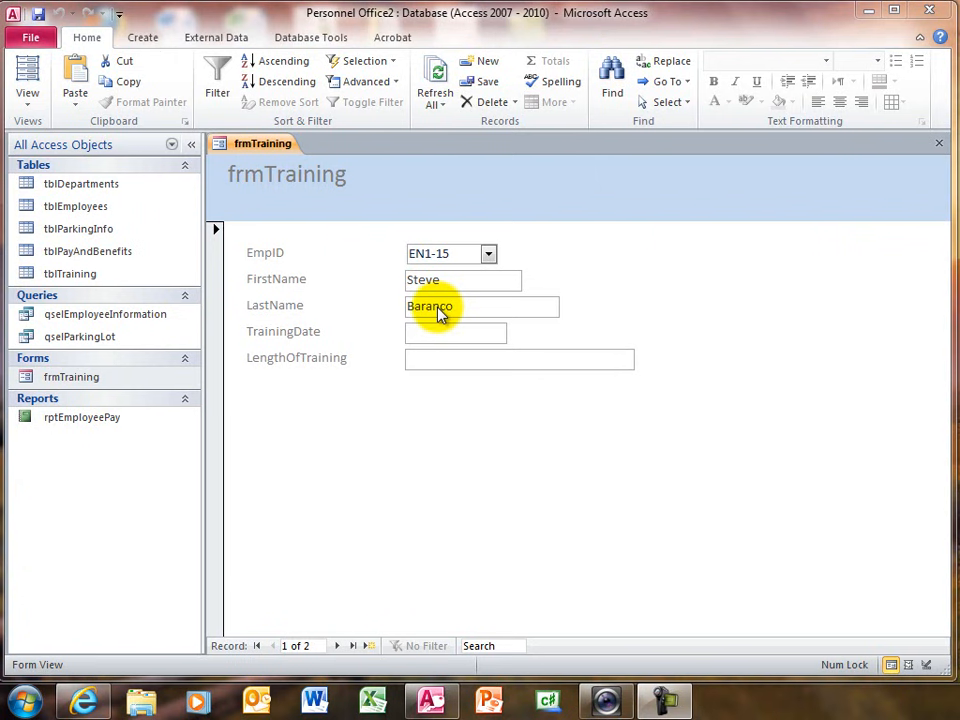
- Open tblEmployees and tblTraining and compare their EmpID, FirstName and LastName fields
double_click(65, 212)
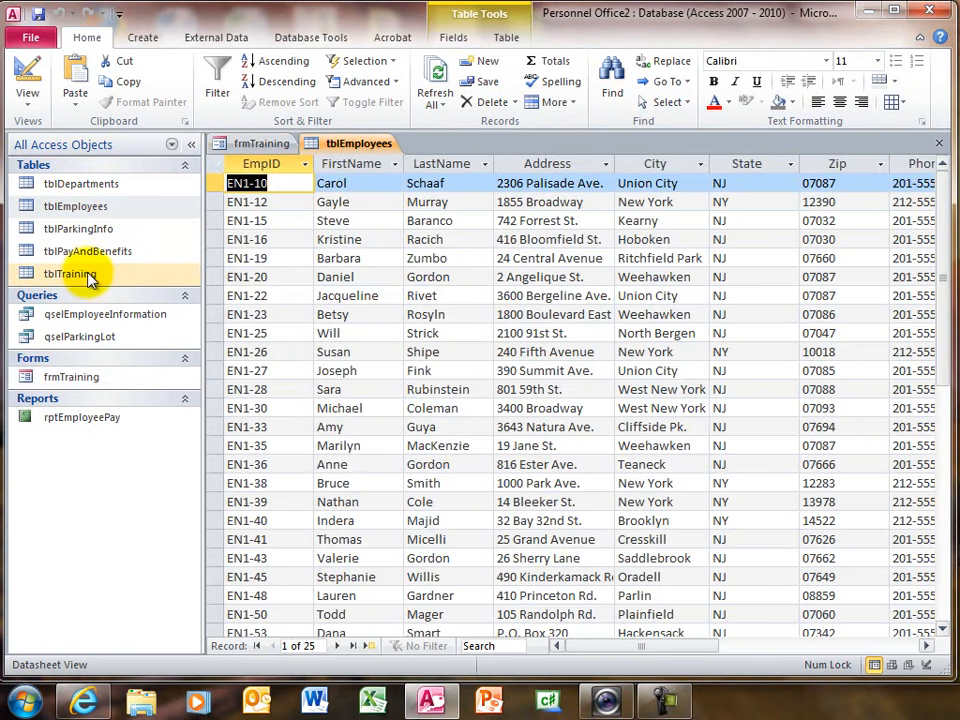
click(88, 276)
double_click(88, 276)
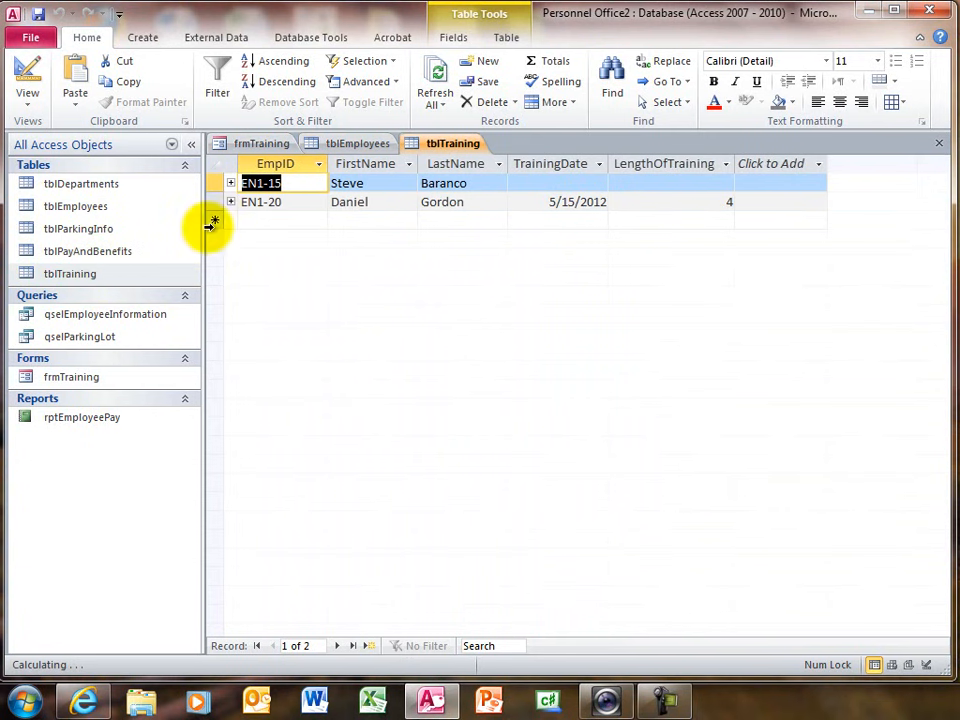
click(362, 144)
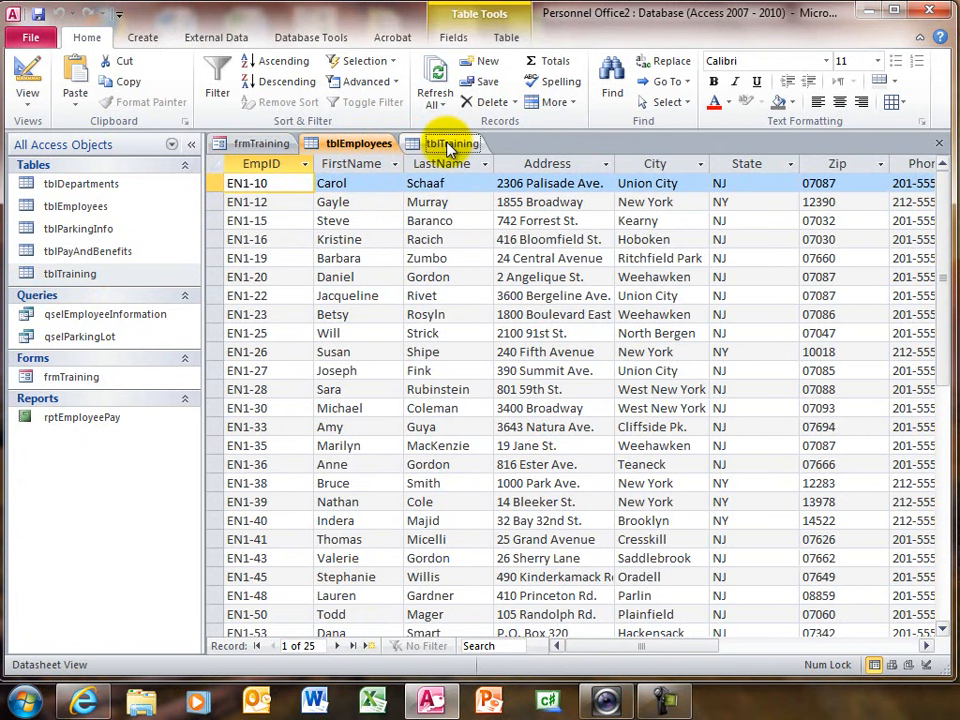
click(449, 145)
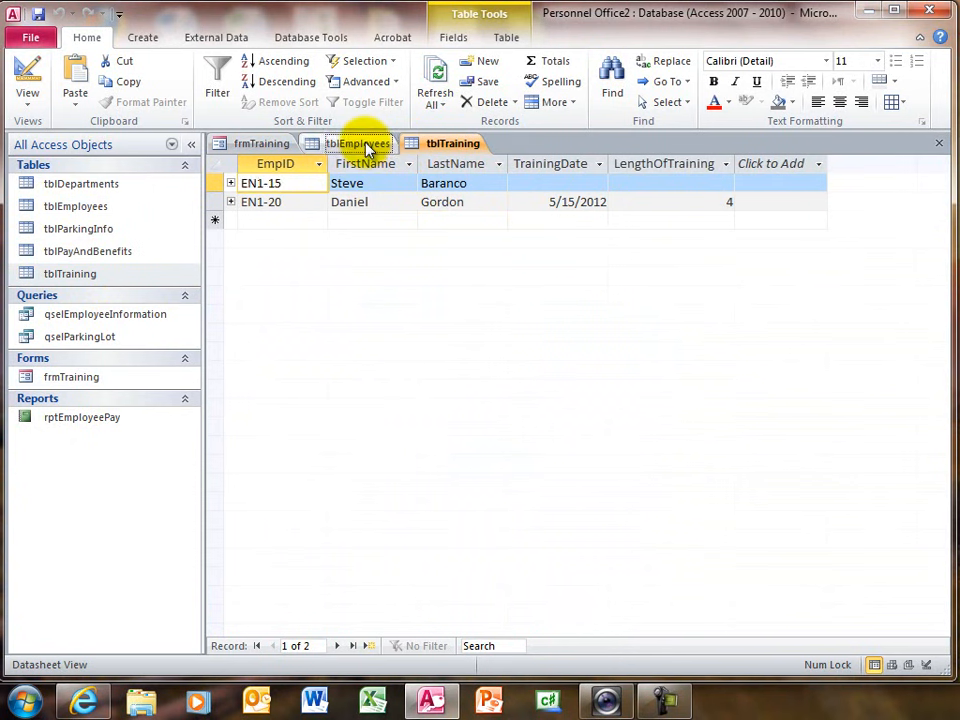
click(369, 146)
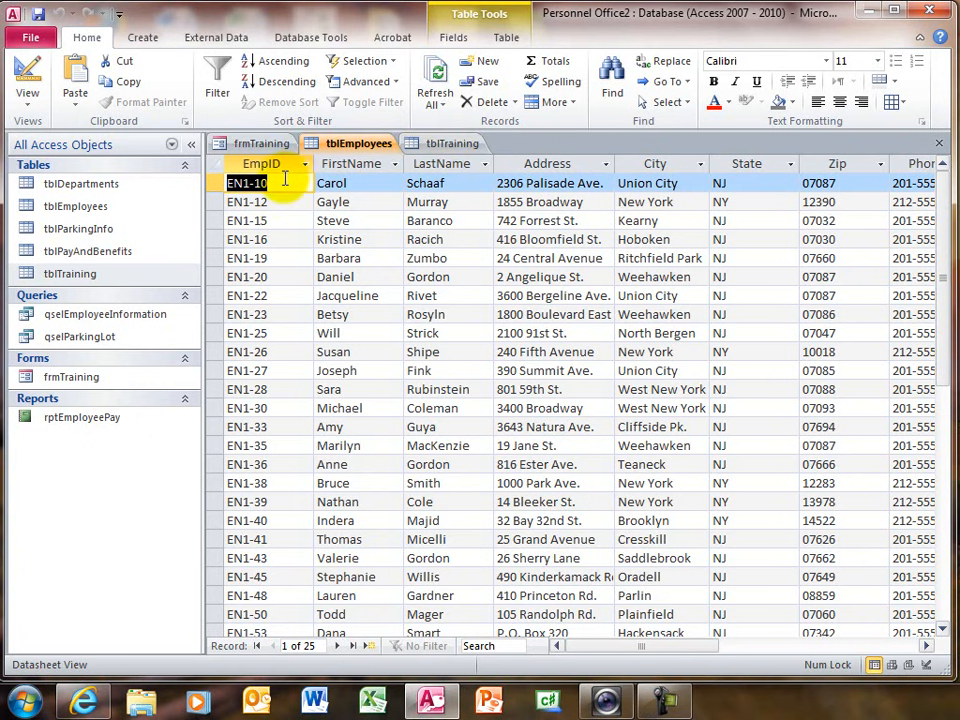
click(436, 146)
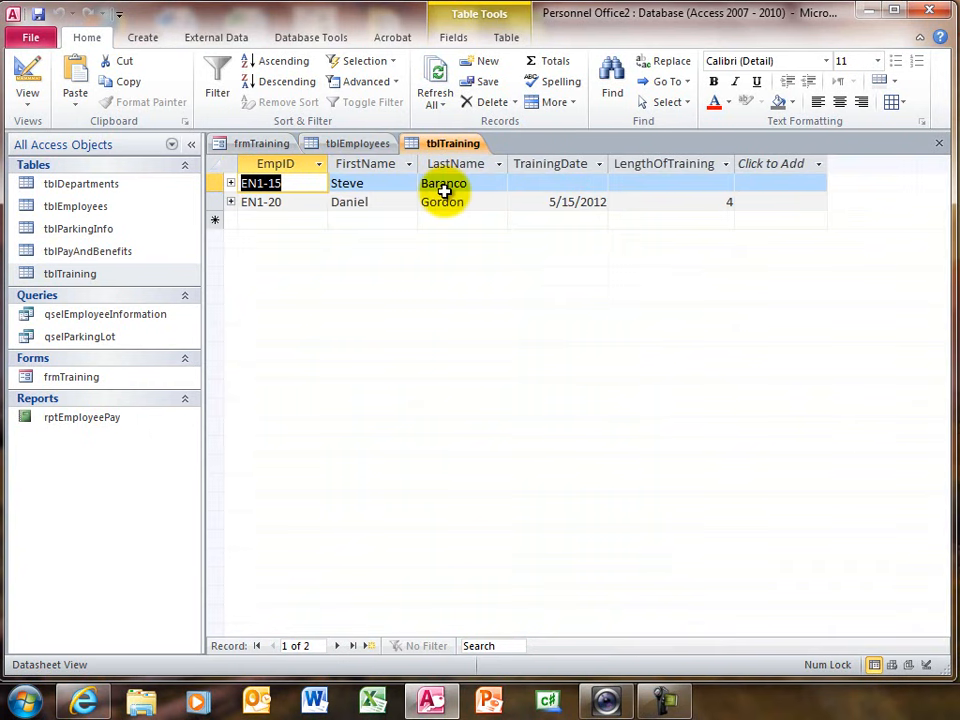